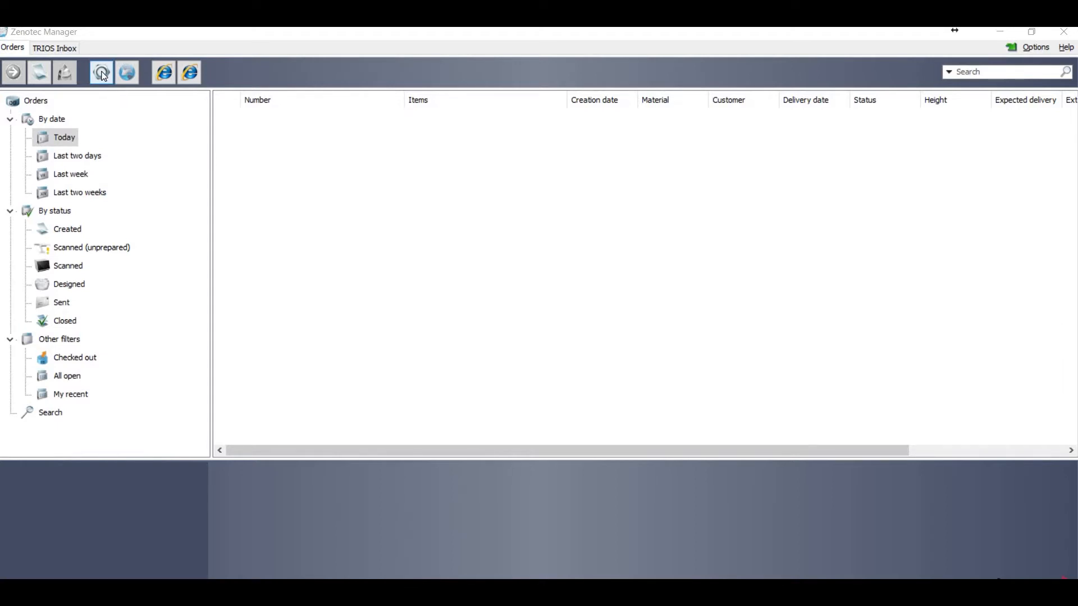
# Step: Switch to the Dental System Control Panel, add a blank entry to the Dentists list, and return to the home page
pyautogui.click(102, 73)
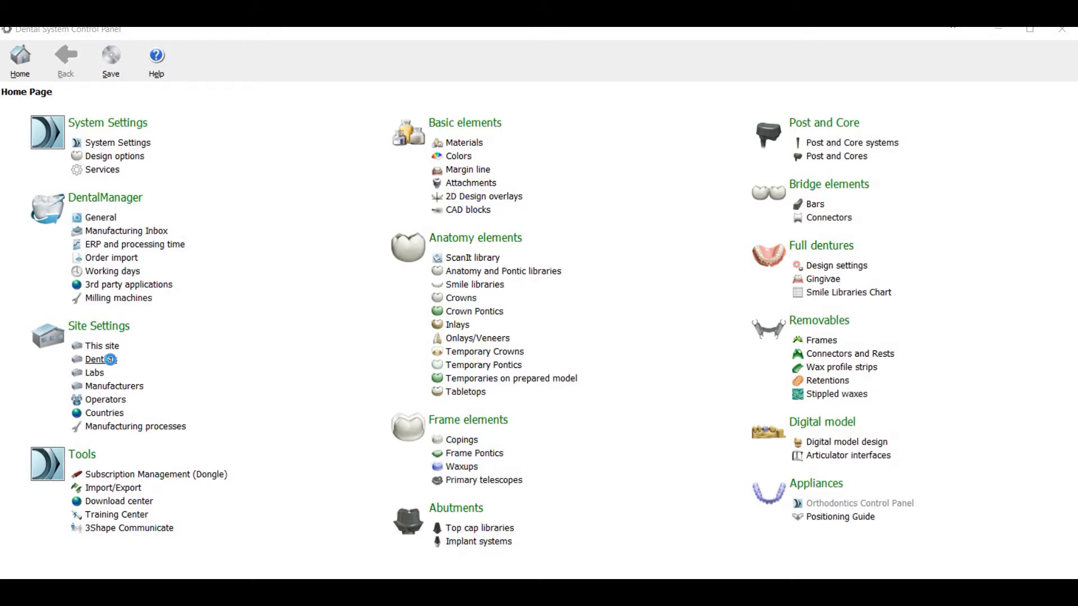
pyautogui.click(111, 362)
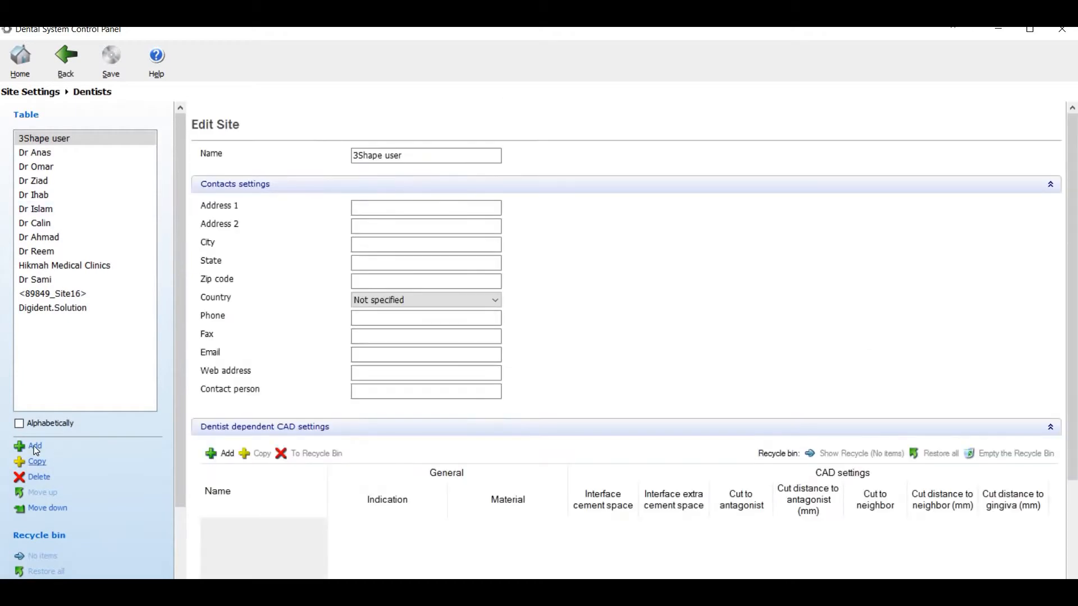
pyautogui.click(34, 446)
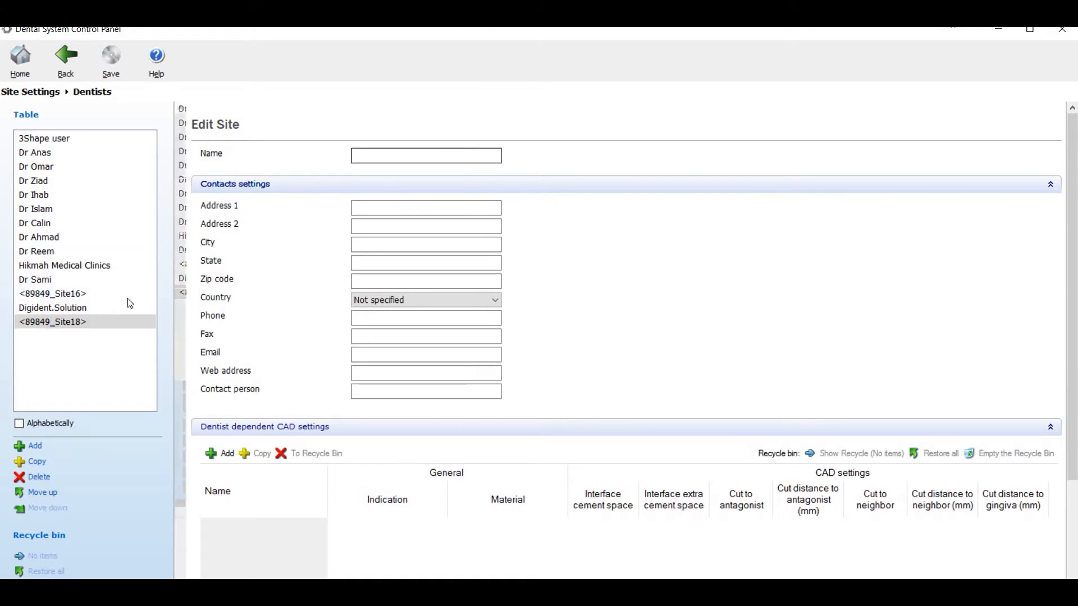
pyautogui.click(76, 66)
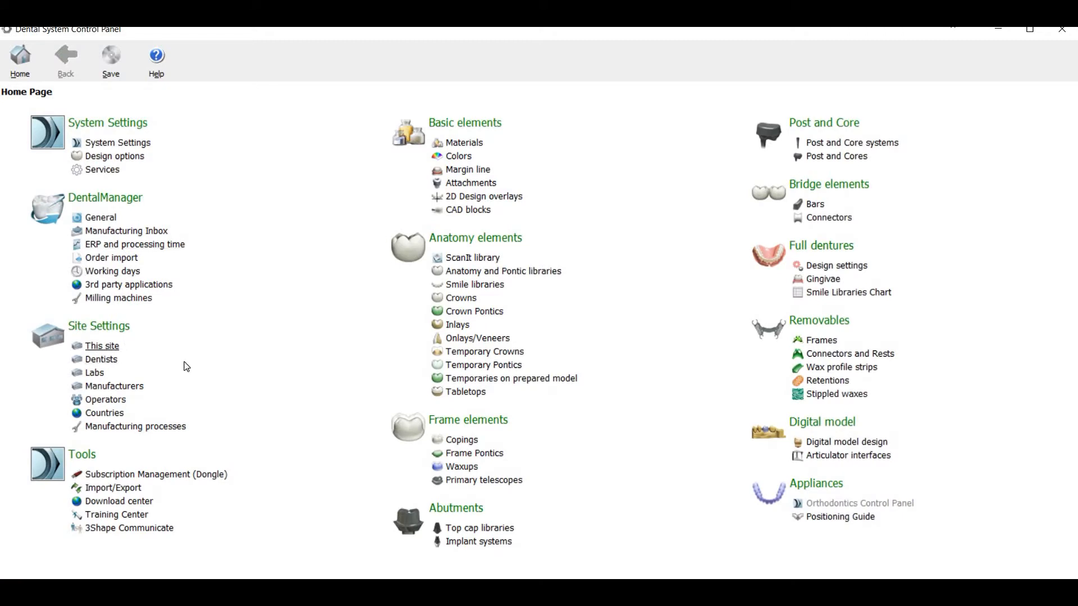
# Step: Add a new operator in the site's Operators settings, enter the operator's name, and compare it with the existing operator's entry
pyautogui.click(112, 401)
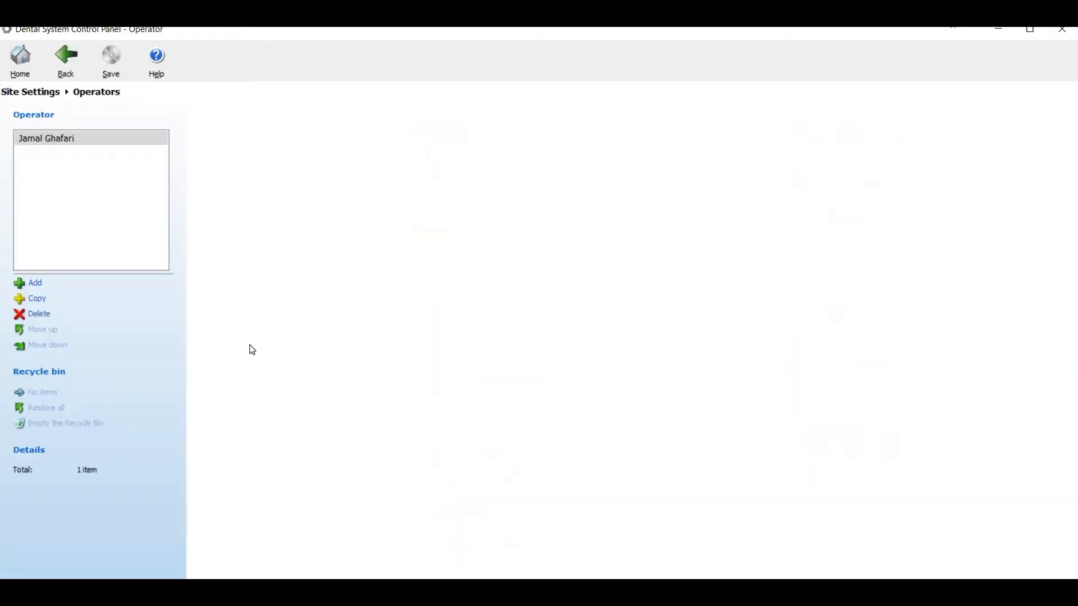
pyautogui.click(34, 283)
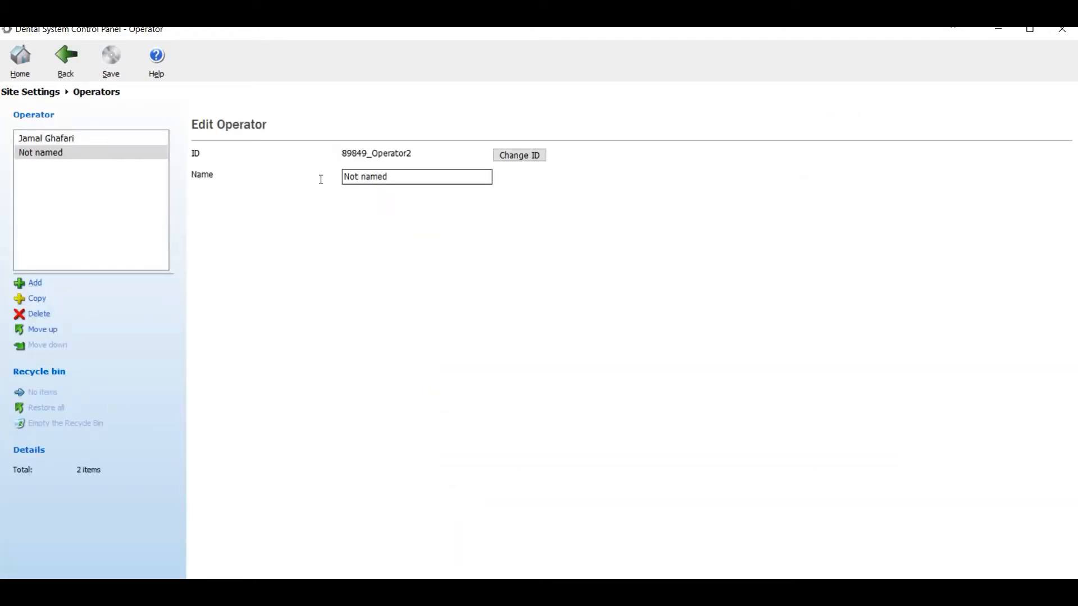
pyautogui.moveTo(391, 178); pyautogui.dragTo(321, 179)
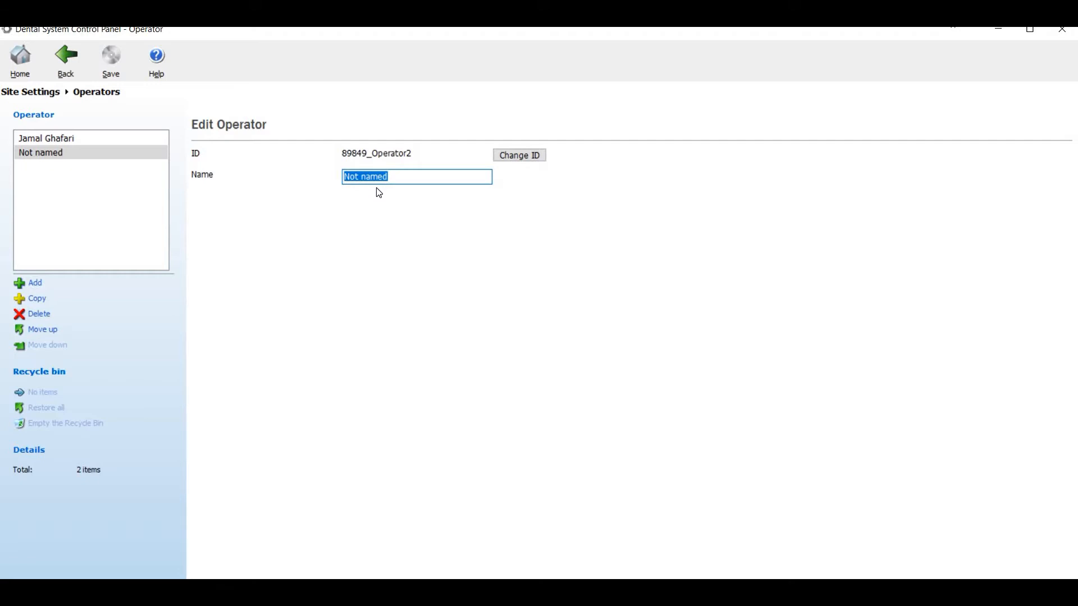
pyautogui.write('alex')
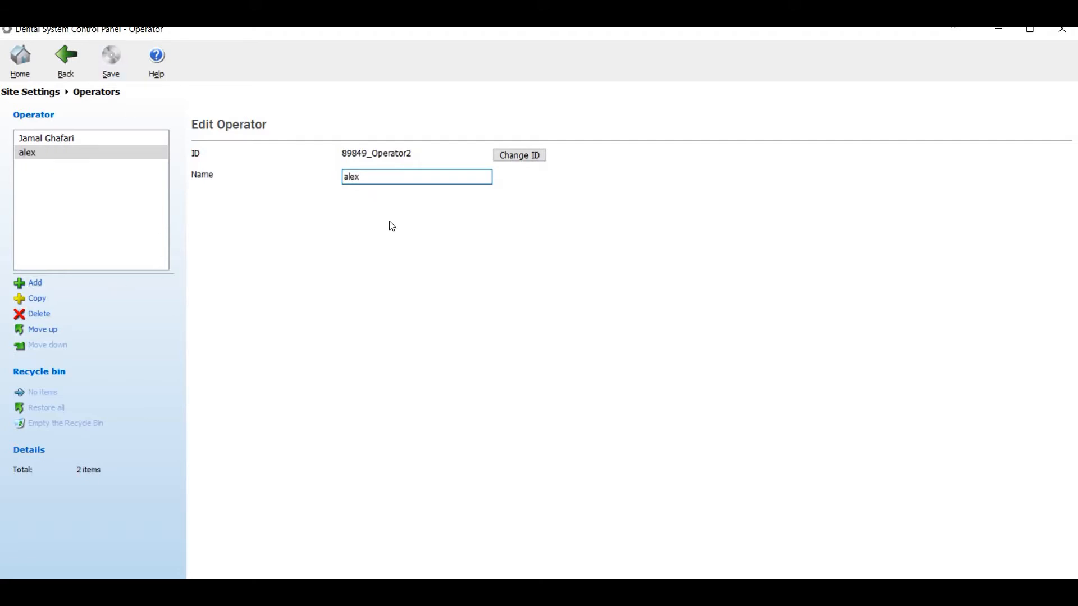
pyautogui.click(66, 137)
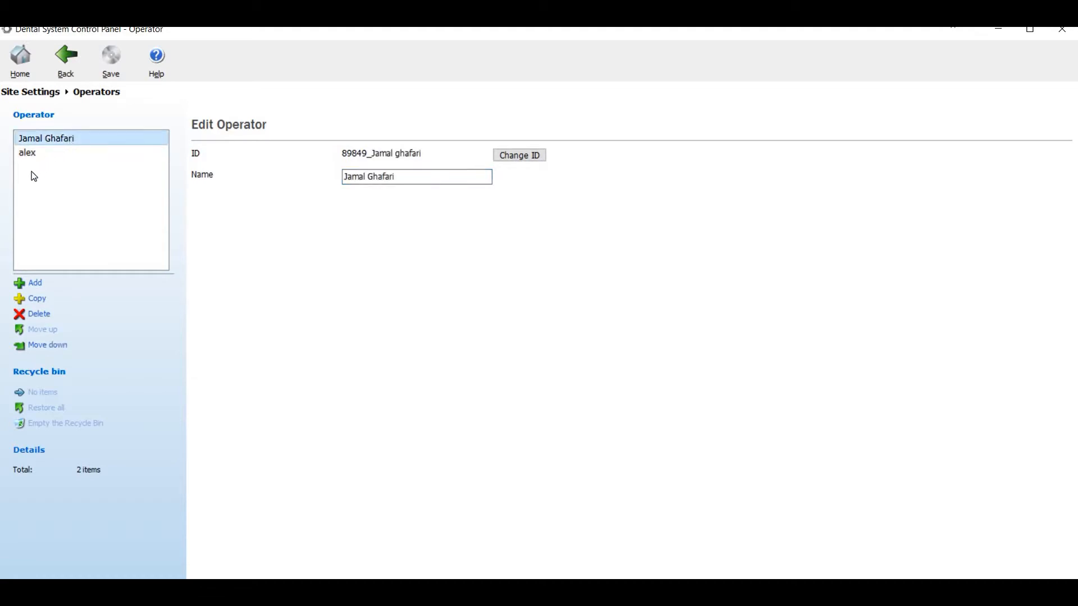
pyautogui.click(38, 154)
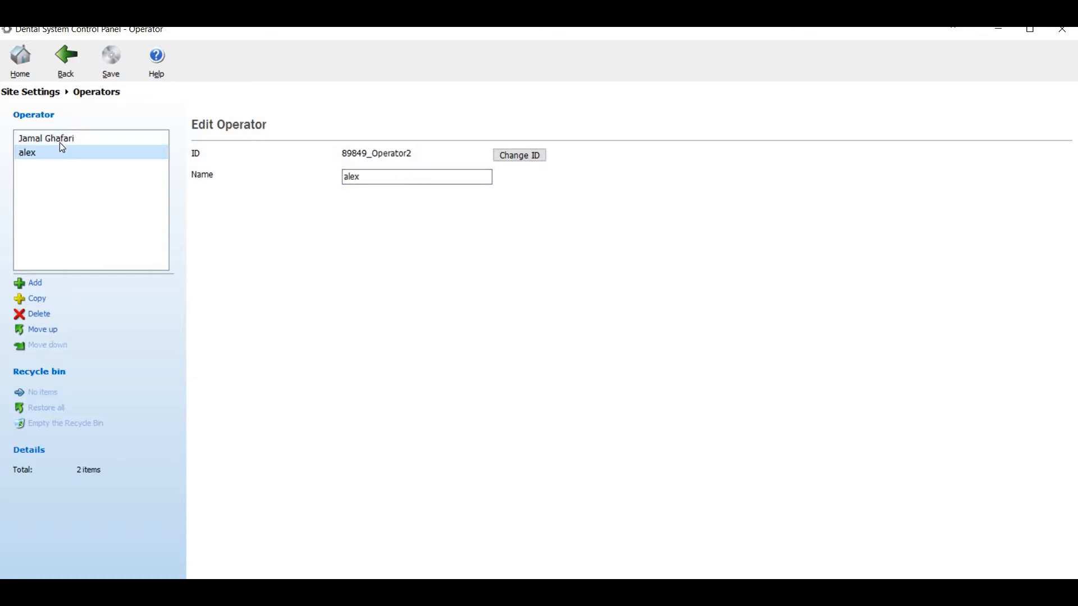
# Step: Clear the name of the newly added operator and delete that operator from the list
pyautogui.click(377, 178)
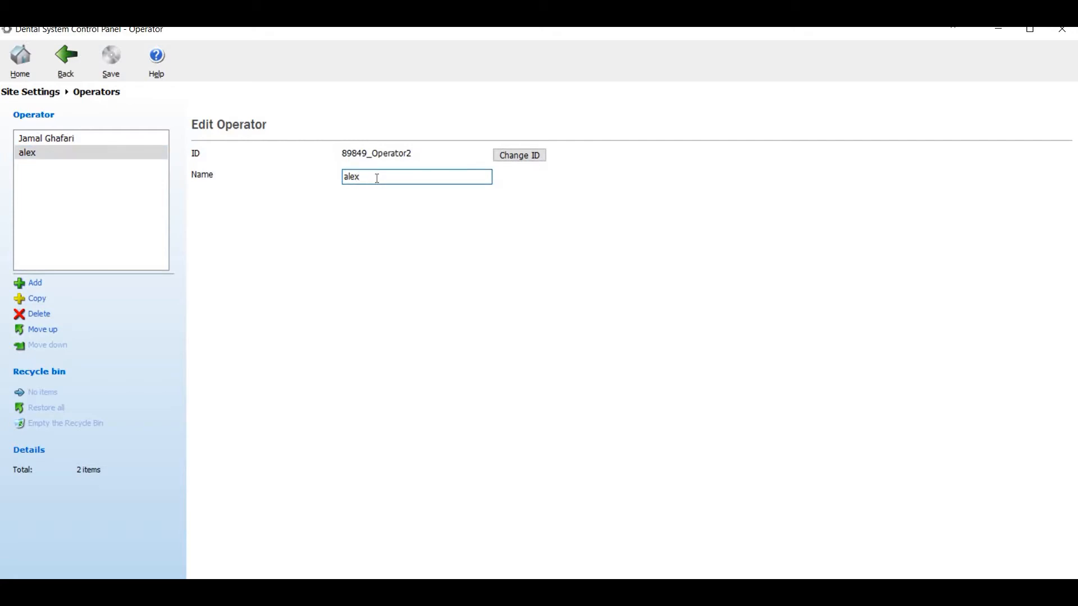
pyautogui.press('BackSpace')
pyautogui.press('BackSpace')
pyautogui.press('BackSpace')
pyautogui.press('BackSpace')
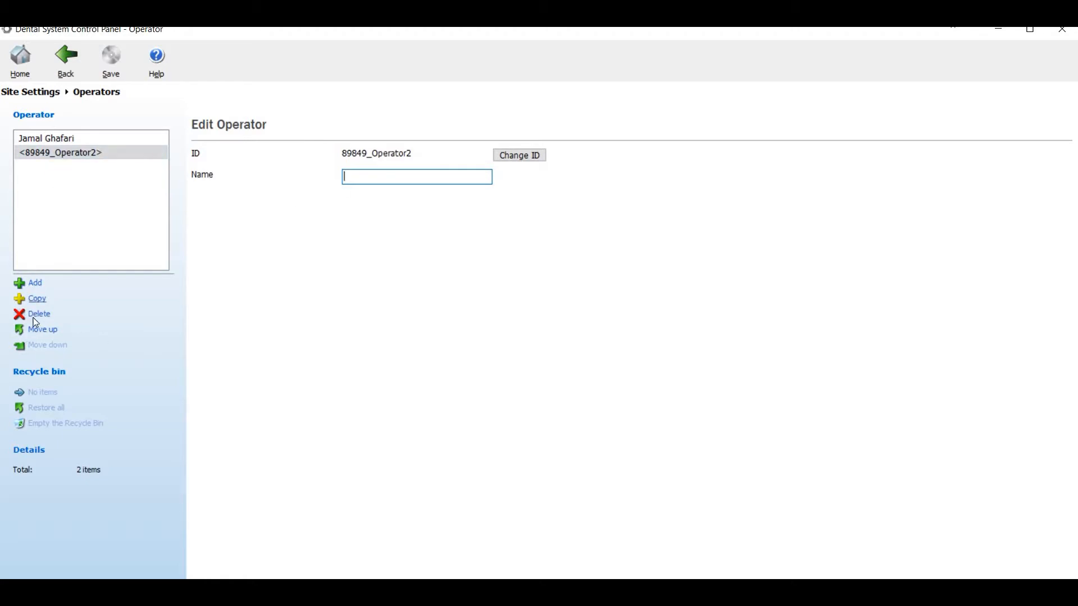
pyautogui.click(55, 154)
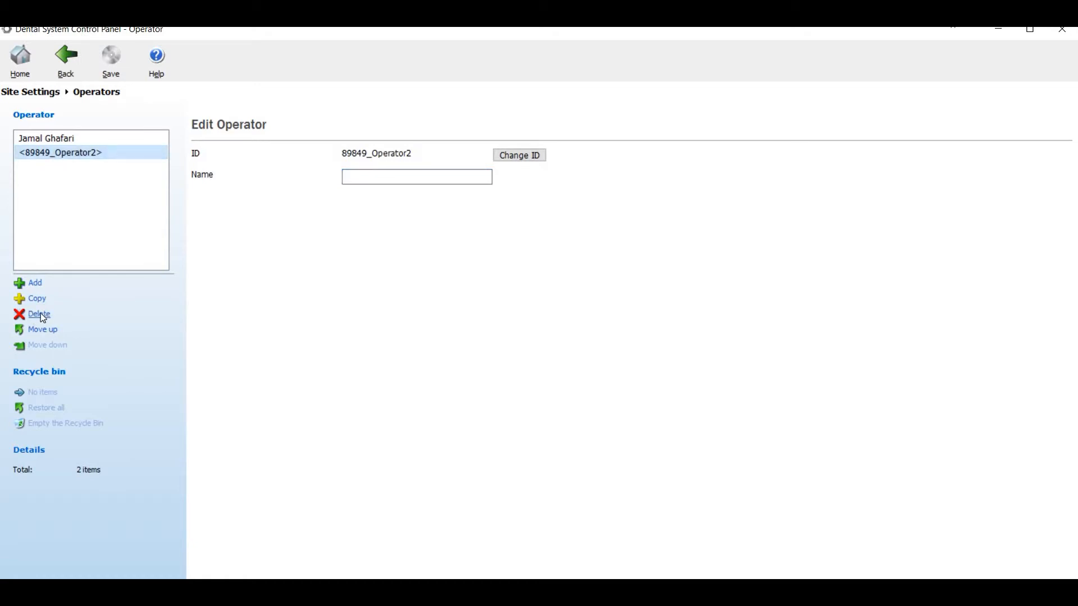
pyautogui.click(43, 315)
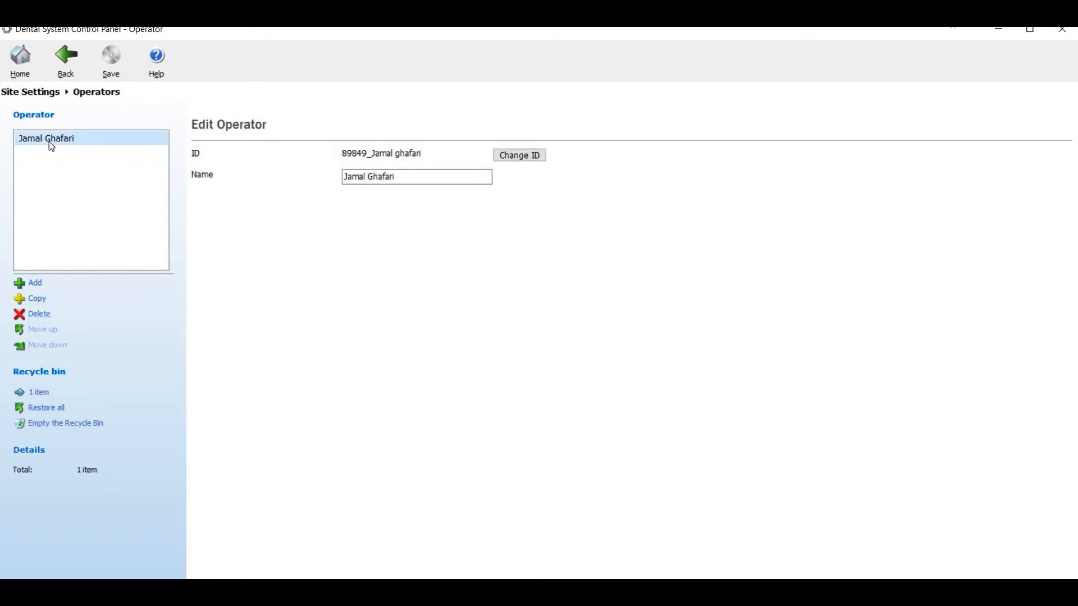
# Step: Add another operator named abc and move it up to first place in the operator list
pyautogui.click(40, 285)
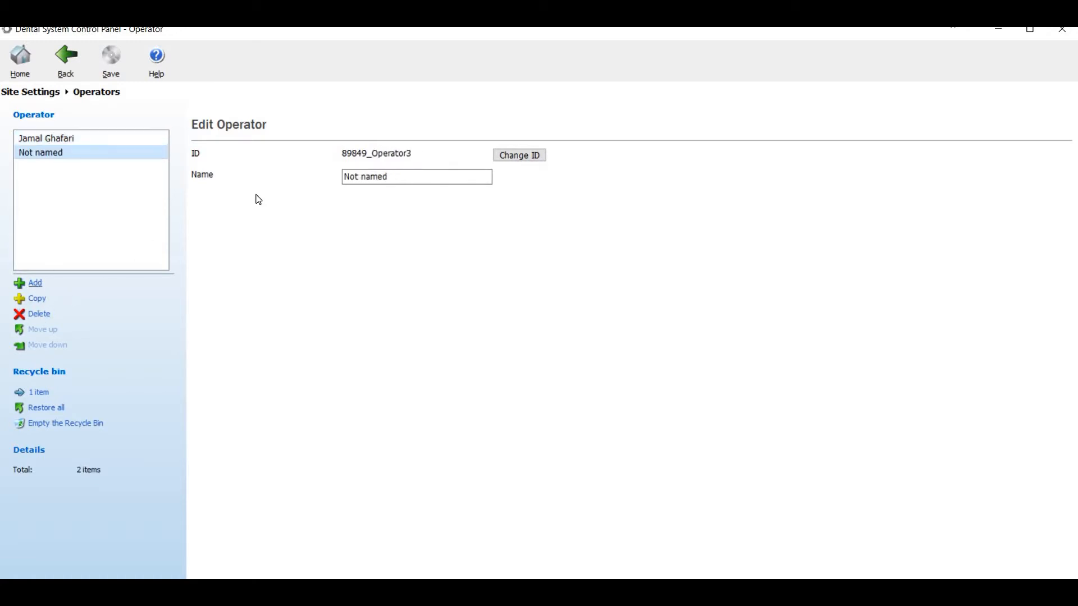
pyautogui.click(385, 178)
pyautogui.moveTo(385, 177); pyautogui.dragTo(324, 178)
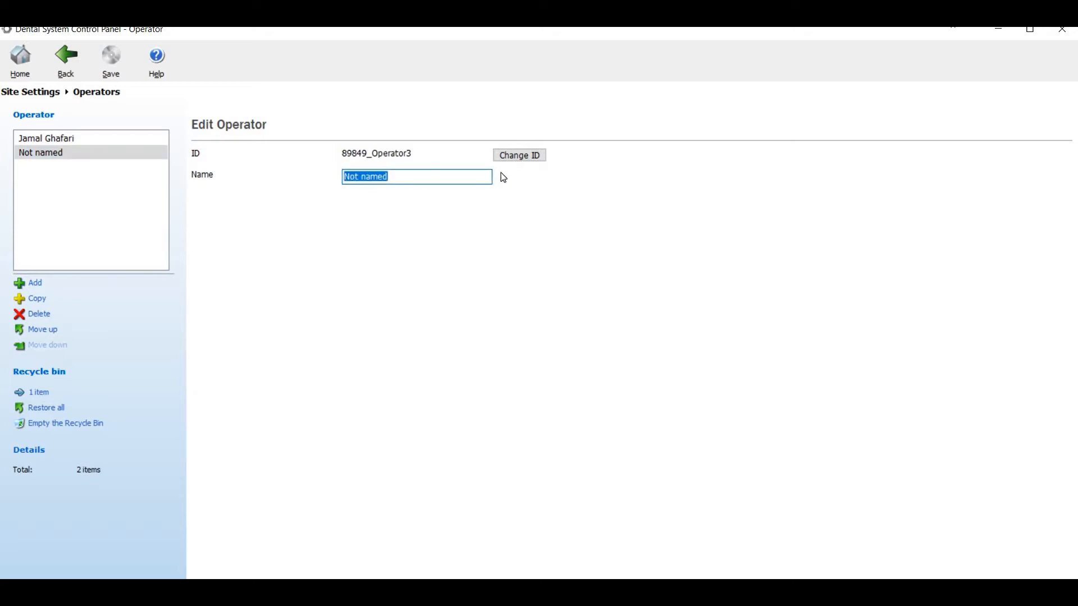
pyautogui.write('abc')
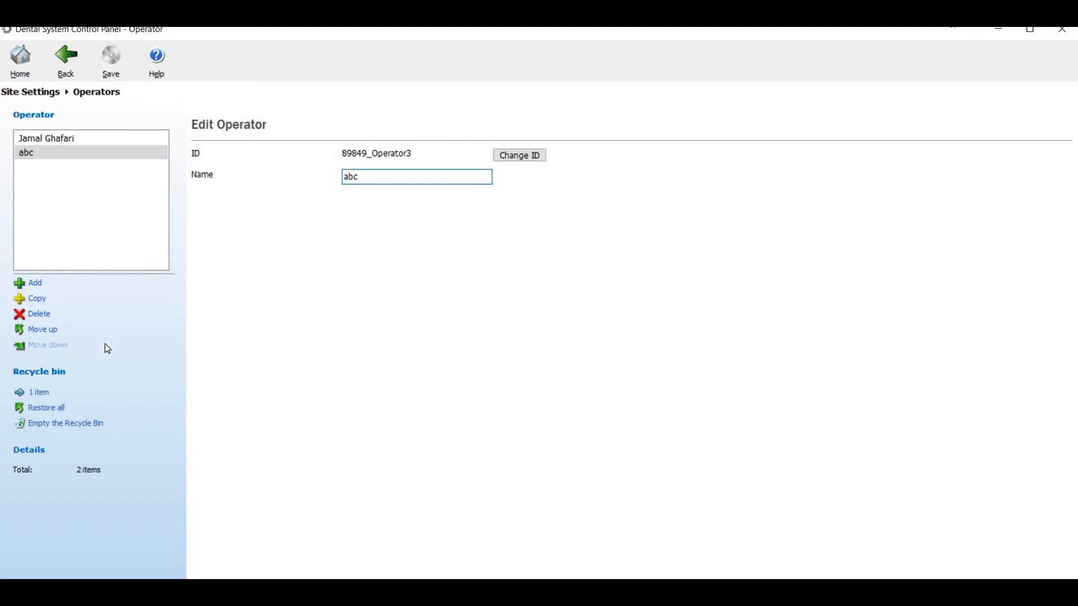
pyautogui.click(55, 330)
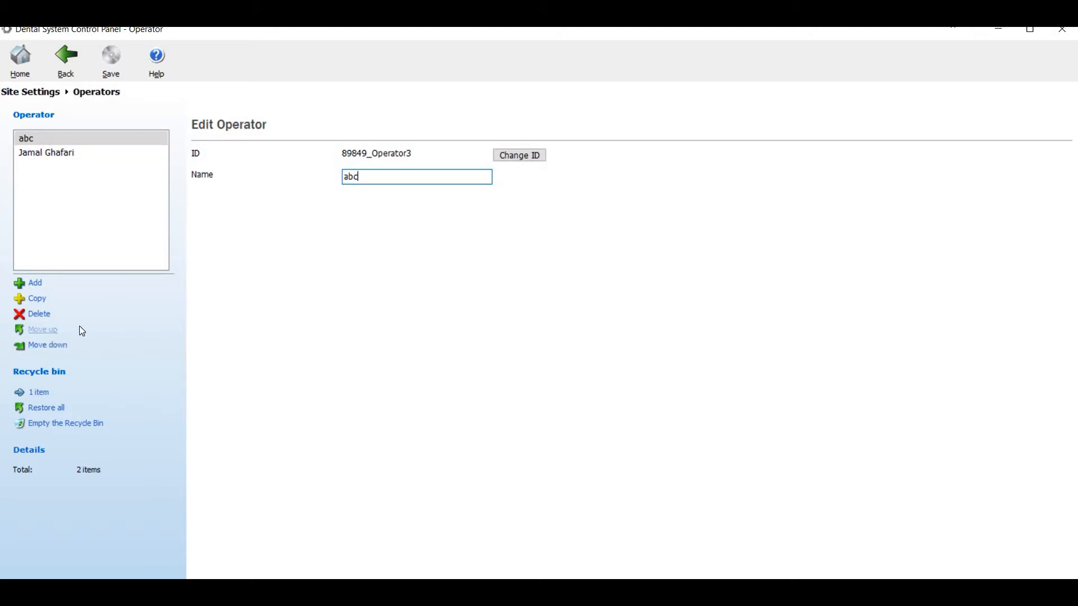
# Step: Delete the operator abc and return to the control panel home page
pyautogui.click(32, 140)
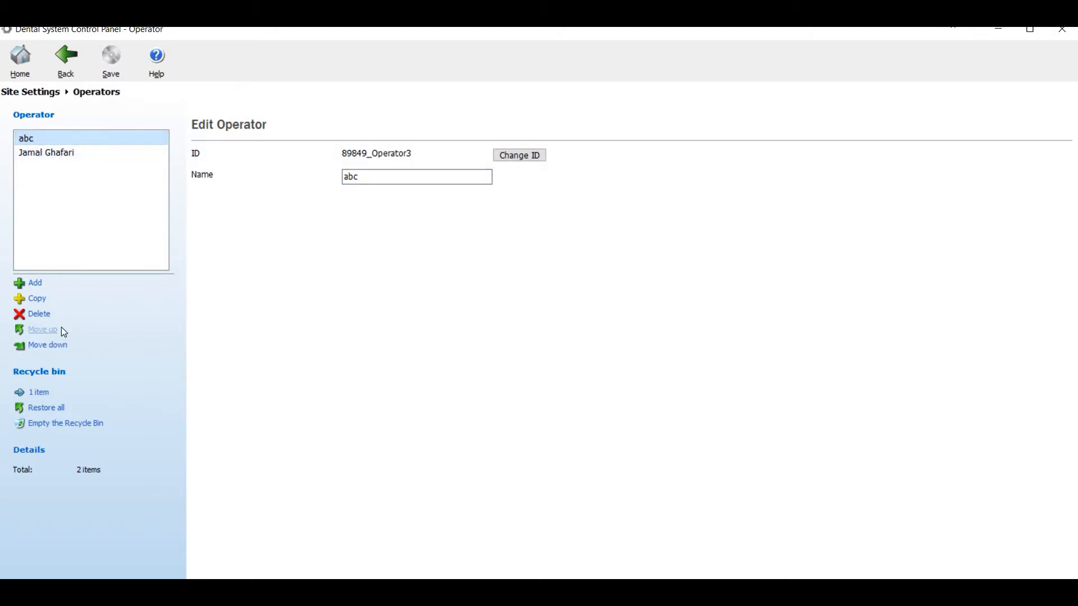
pyautogui.click(43, 315)
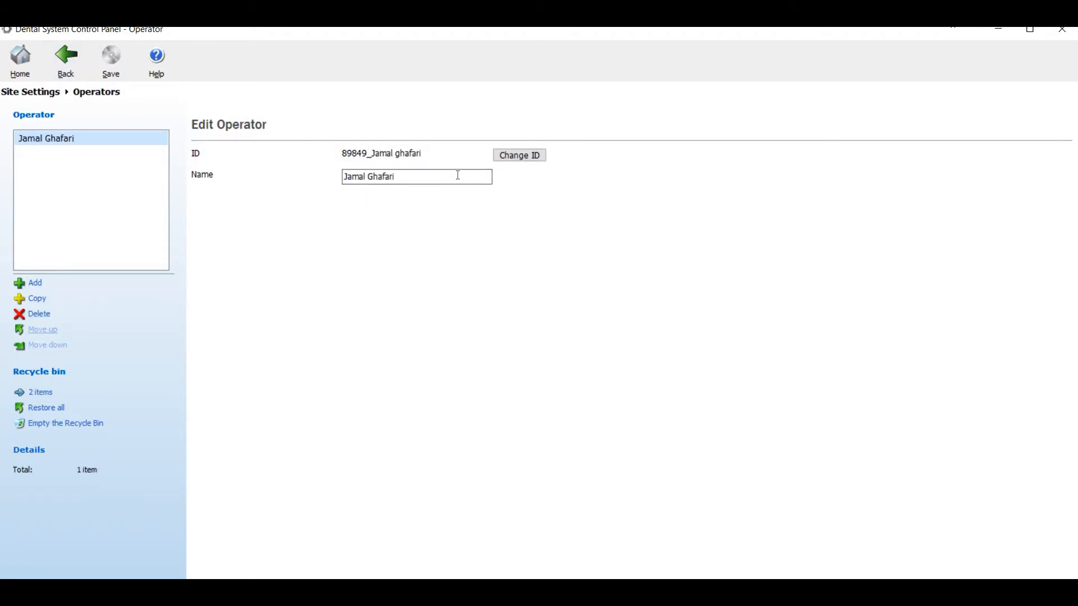
pyautogui.click(64, 56)
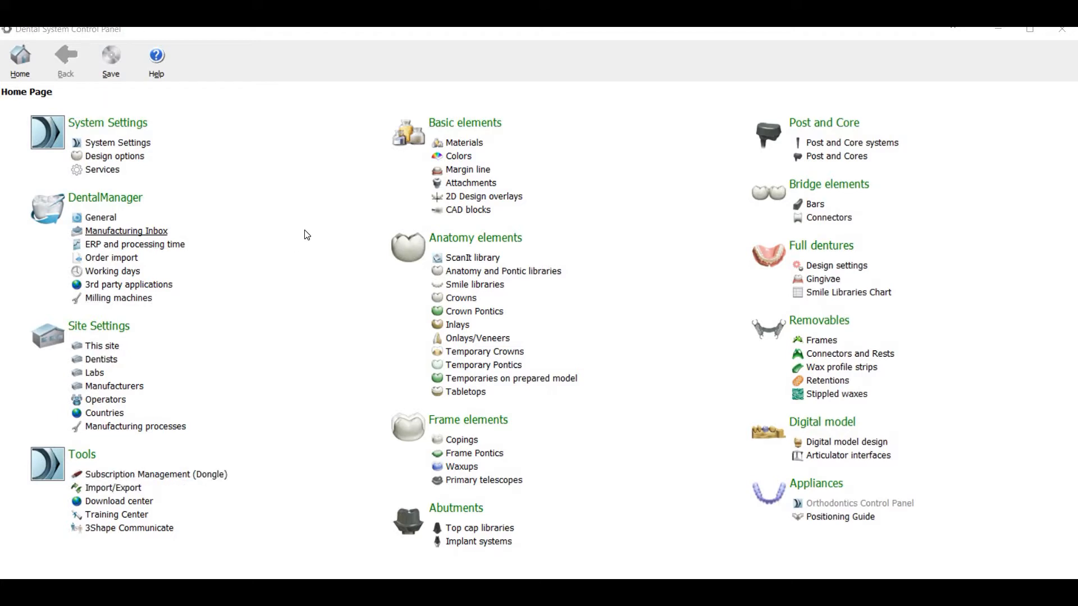
# Step: Examine the DigiDent.Solution manufacturer's 3Shape Communicate Integration, TRIOS Direct Connection and ID settings, and return to the home page
pyautogui.click(125, 387)
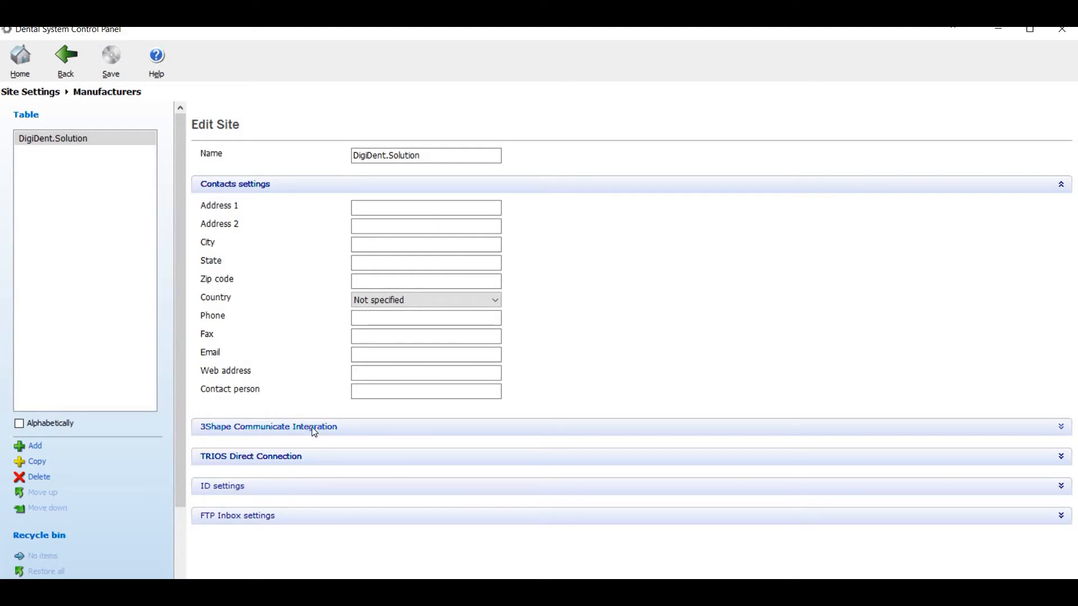
pyautogui.click(376, 428)
pyautogui.click(436, 521)
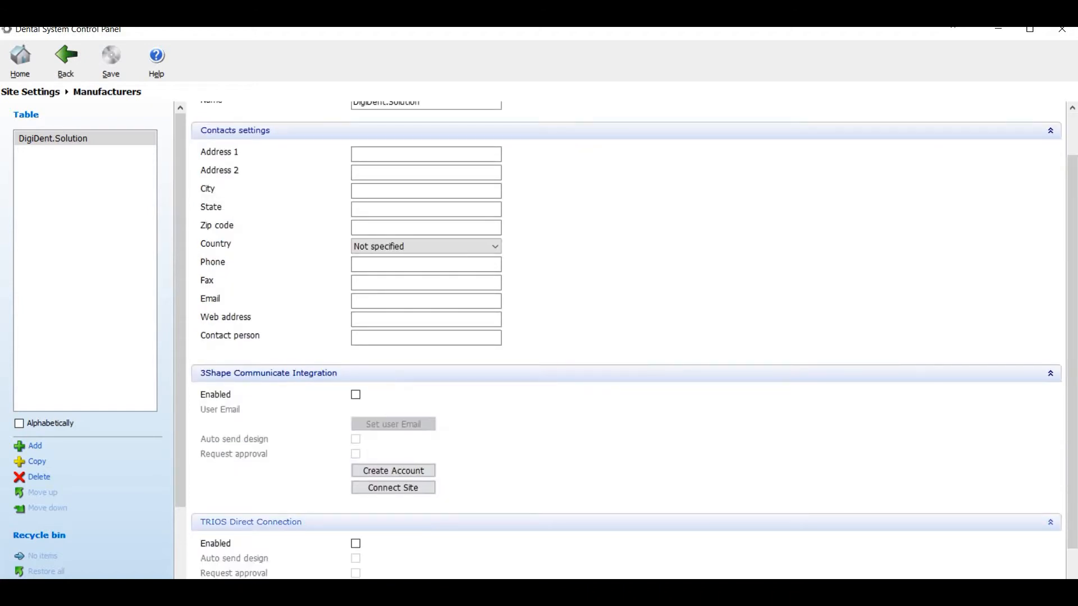
pyautogui.click(389, 557)
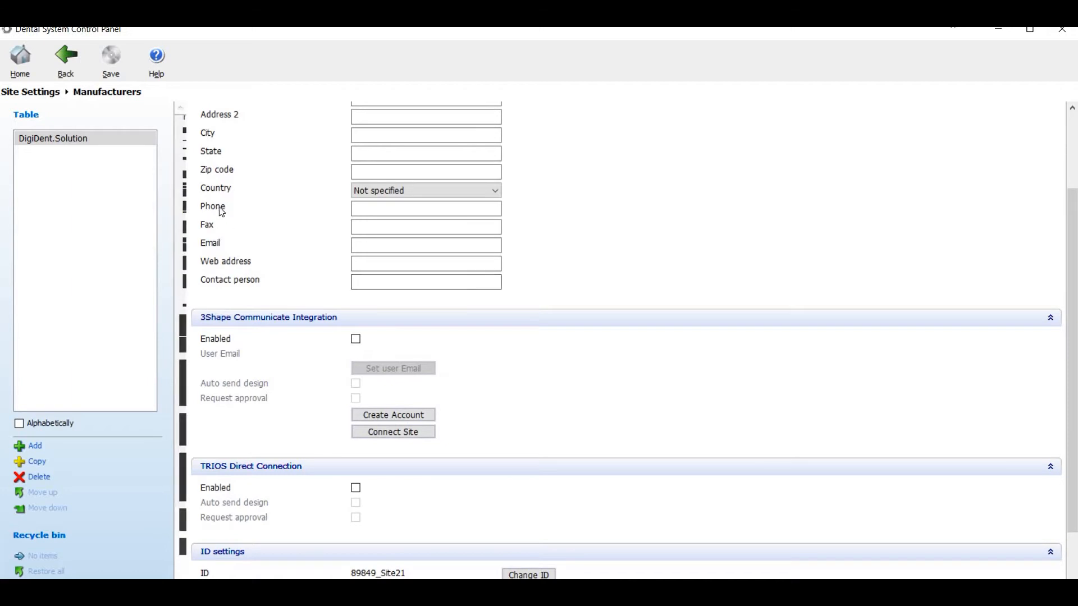
pyautogui.click(71, 61)
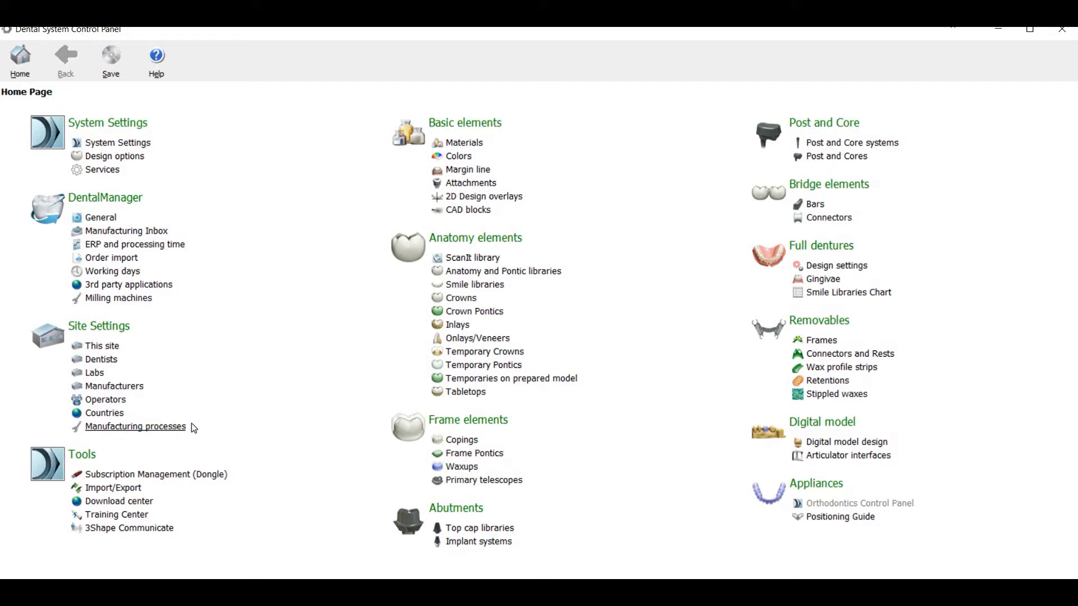
# Step: Review the list of manufacturing processes and the settings of RawStl, 5axis-Stl, E.Max CAD and ZenoCAM3.2, and return to the home page
pyautogui.click(161, 429)
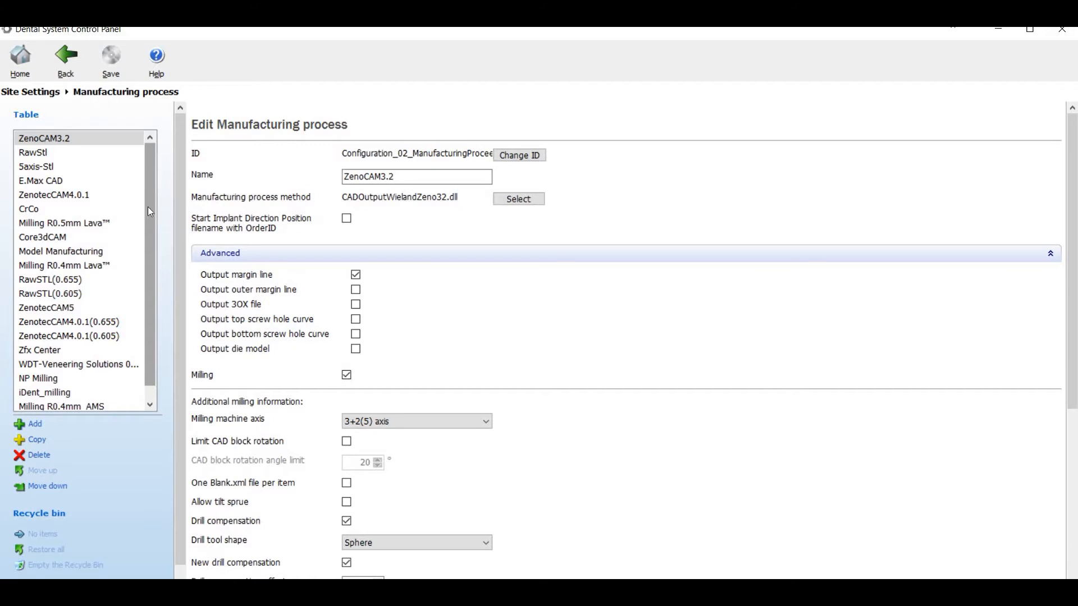
pyautogui.scroll(-1, 147, 208)
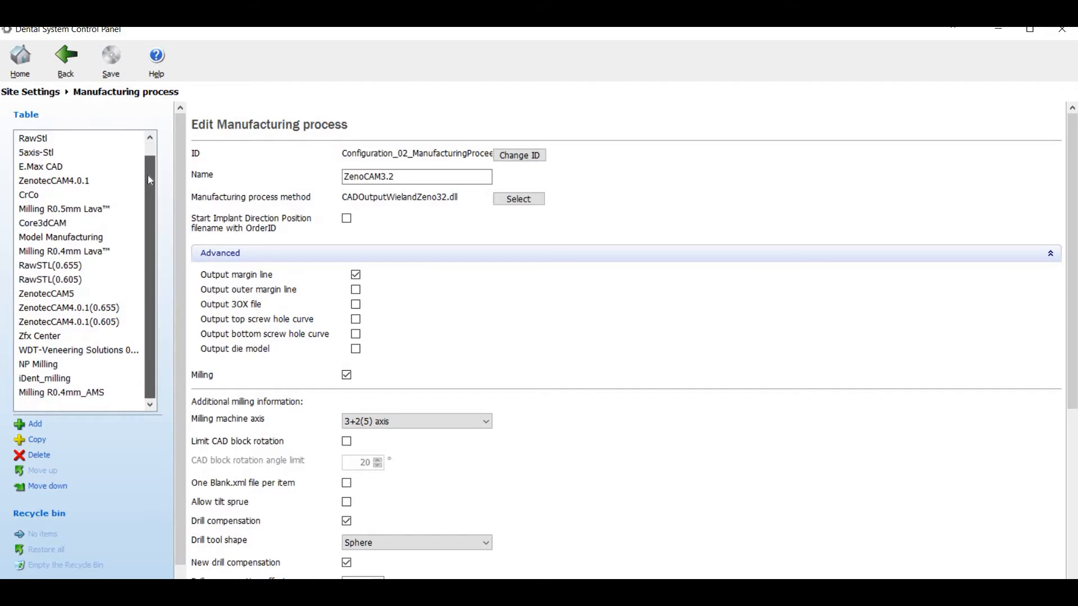
pyautogui.scroll(1, 147, 169)
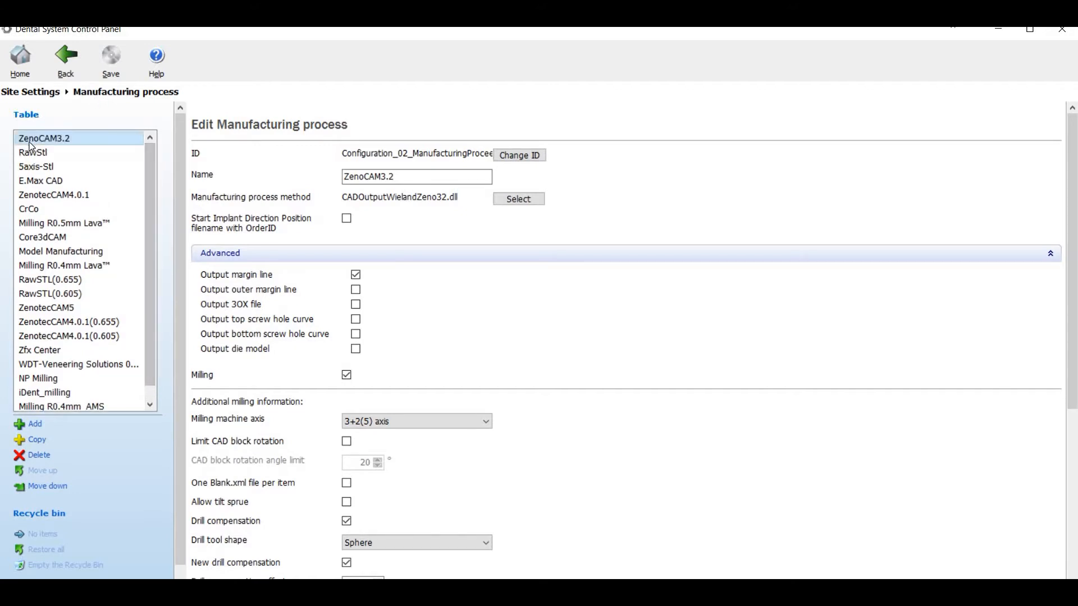
pyautogui.click(45, 153)
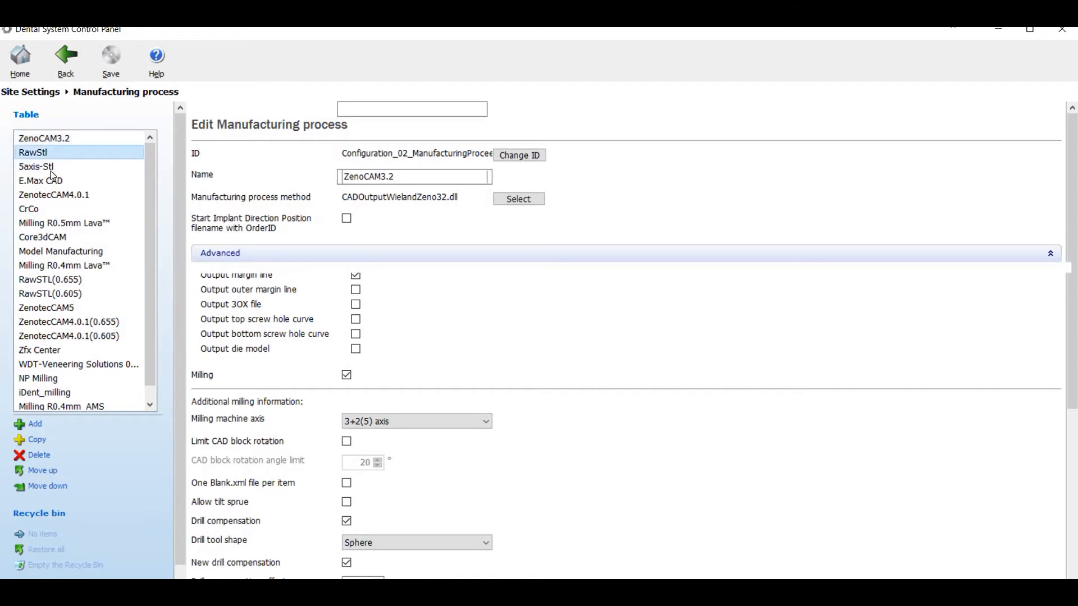
pyautogui.click(51, 166)
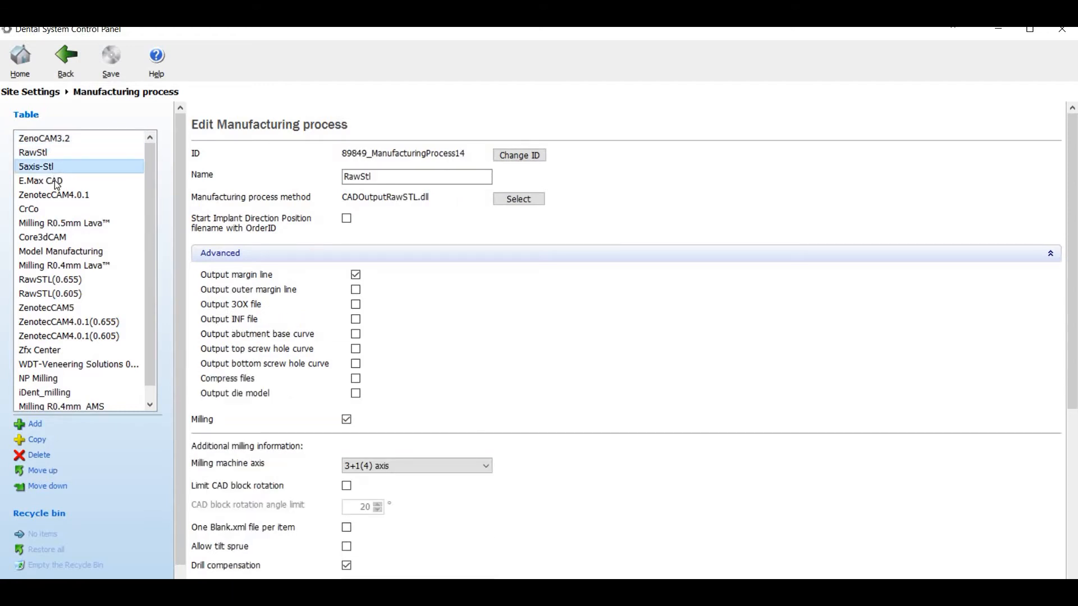
pyautogui.click(55, 181)
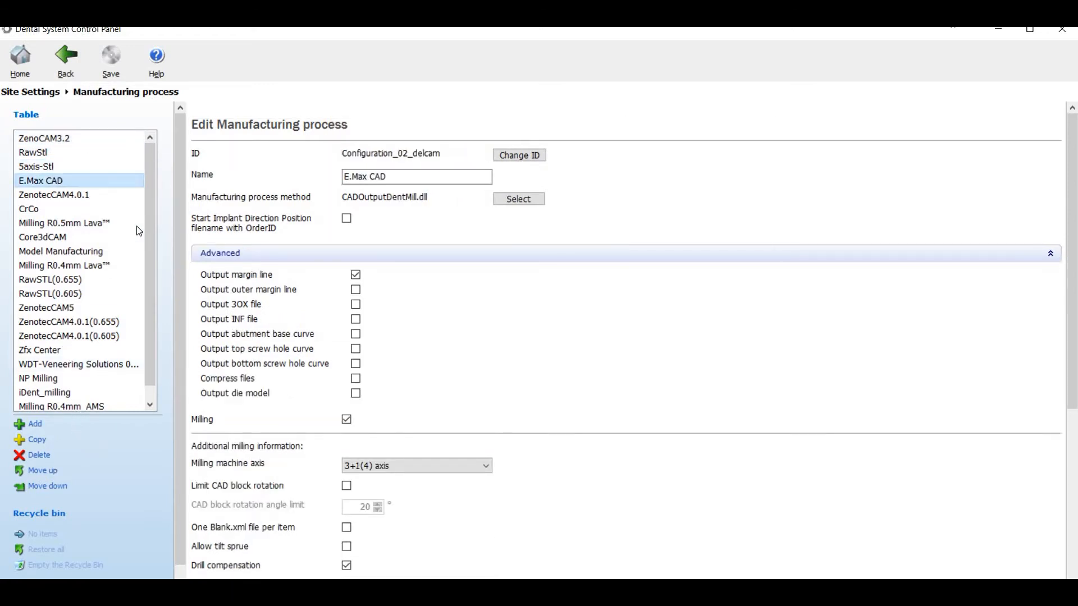
pyautogui.scroll(-1, 151, 308)
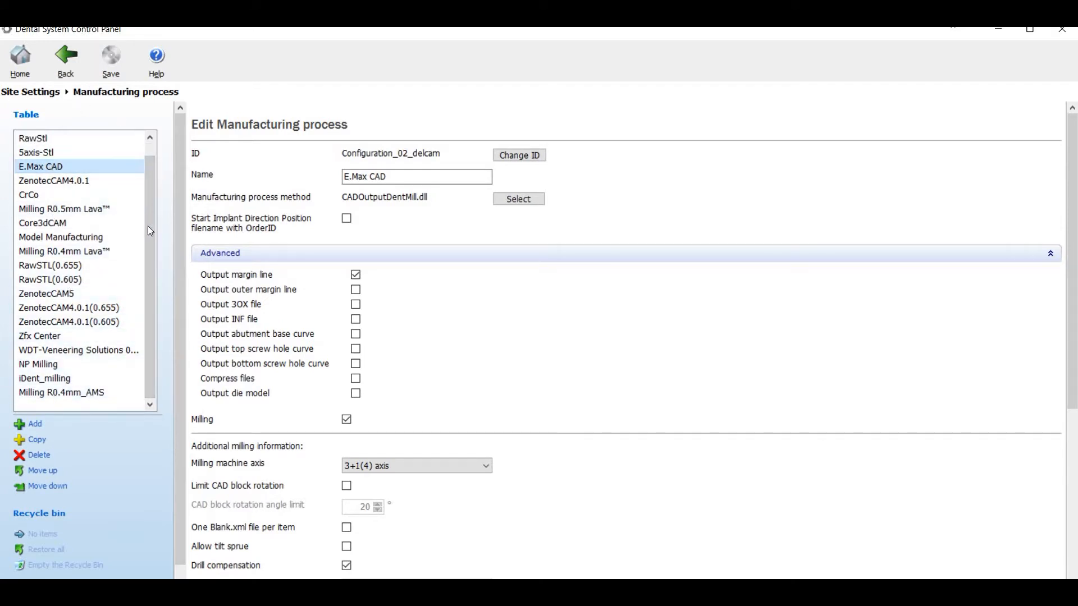
pyautogui.scroll(1, 71, 135)
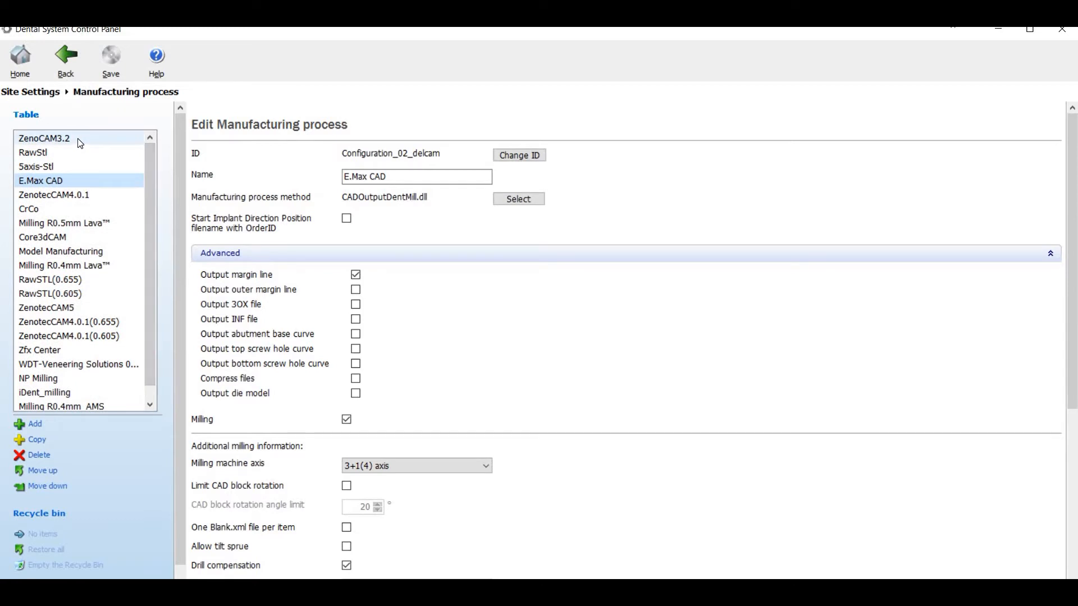
pyautogui.click(77, 138)
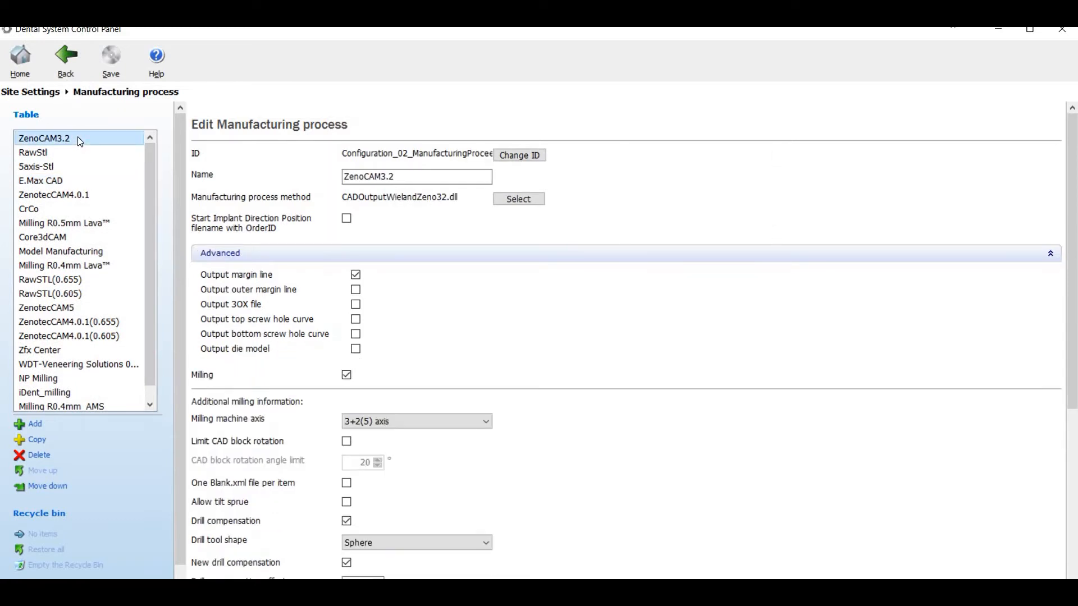
pyautogui.click(69, 59)
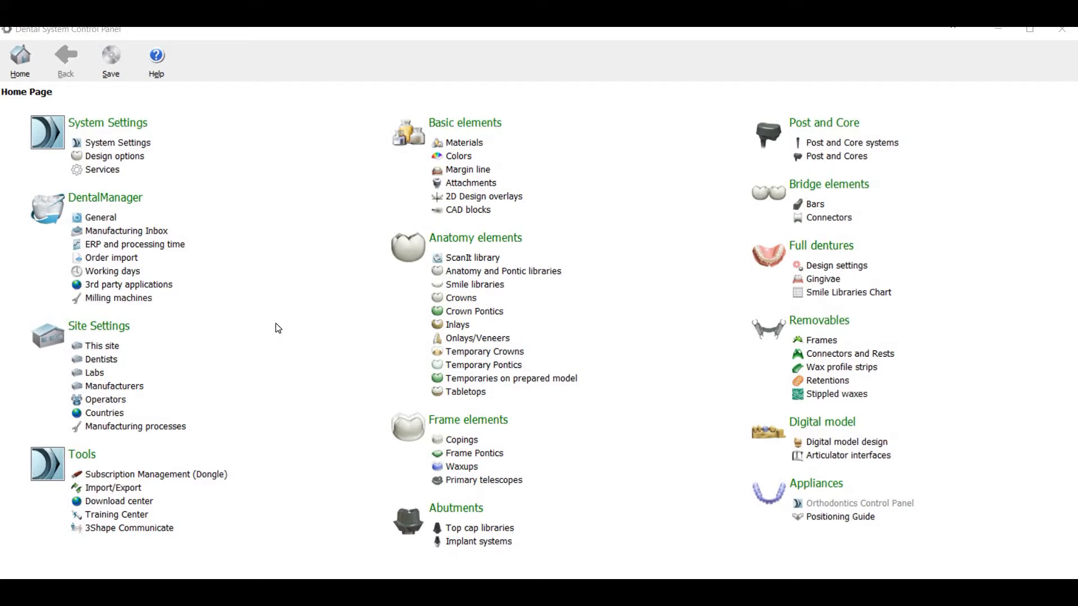
# Step: Save the control panel settings, switch to Zenotec Manager and create a new order
pyautogui.click(115, 62)
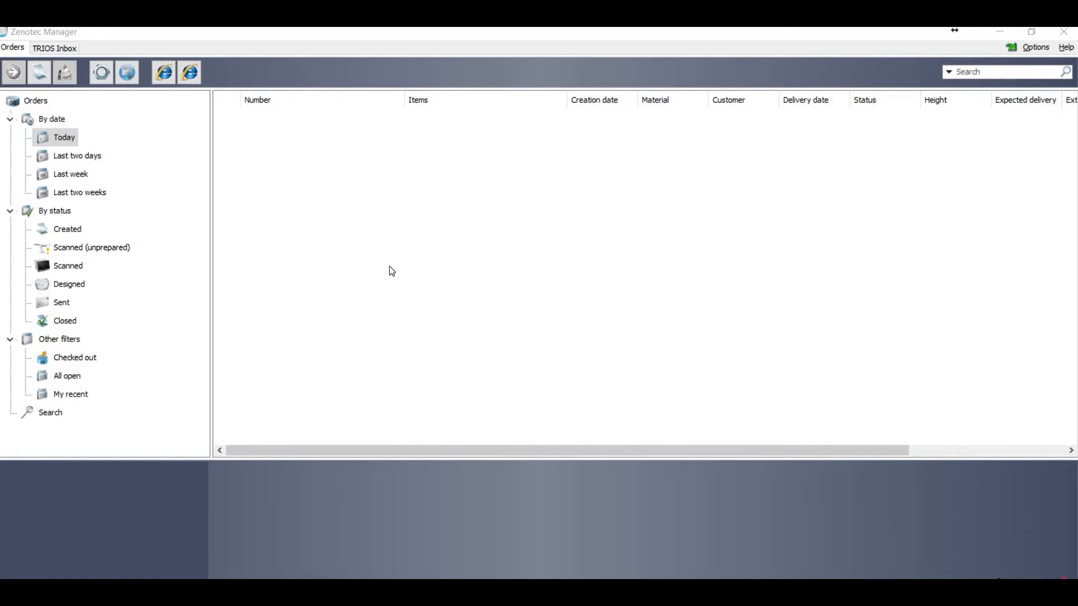
pyautogui.click(40, 76)
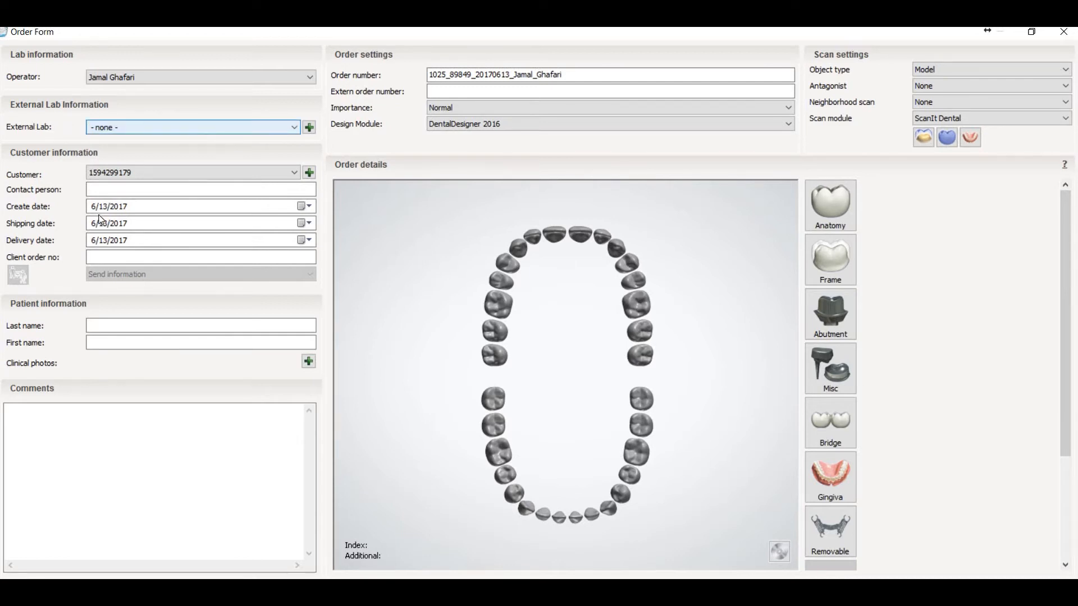
# Step: Choose Digident.Solution as the customer of the new order
pyautogui.click(296, 173)
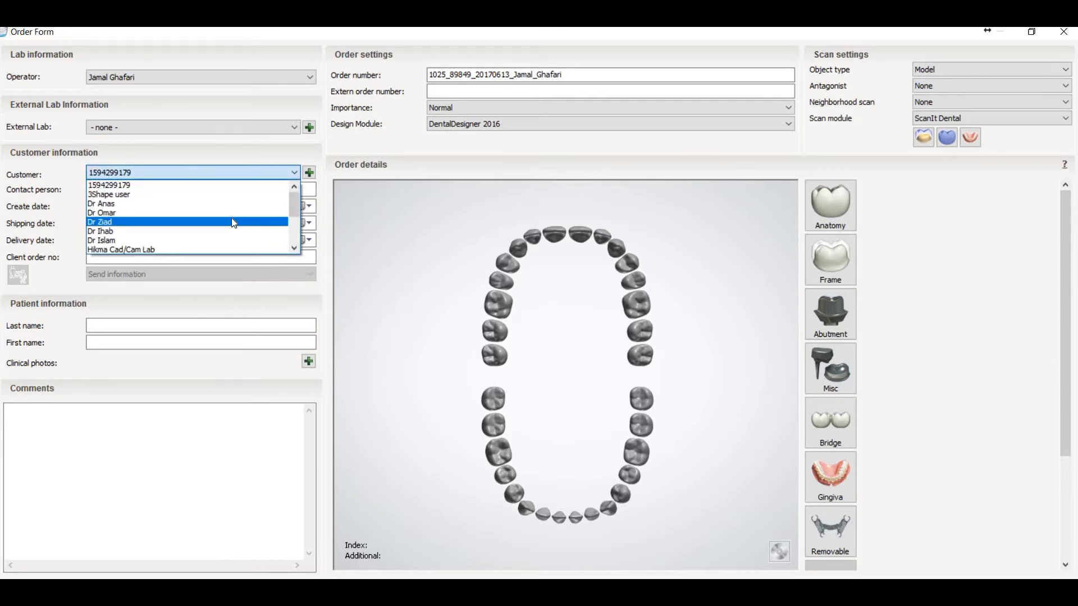
pyautogui.scroll(-1, 231, 218)
pyautogui.scroll(-1, 234, 222)
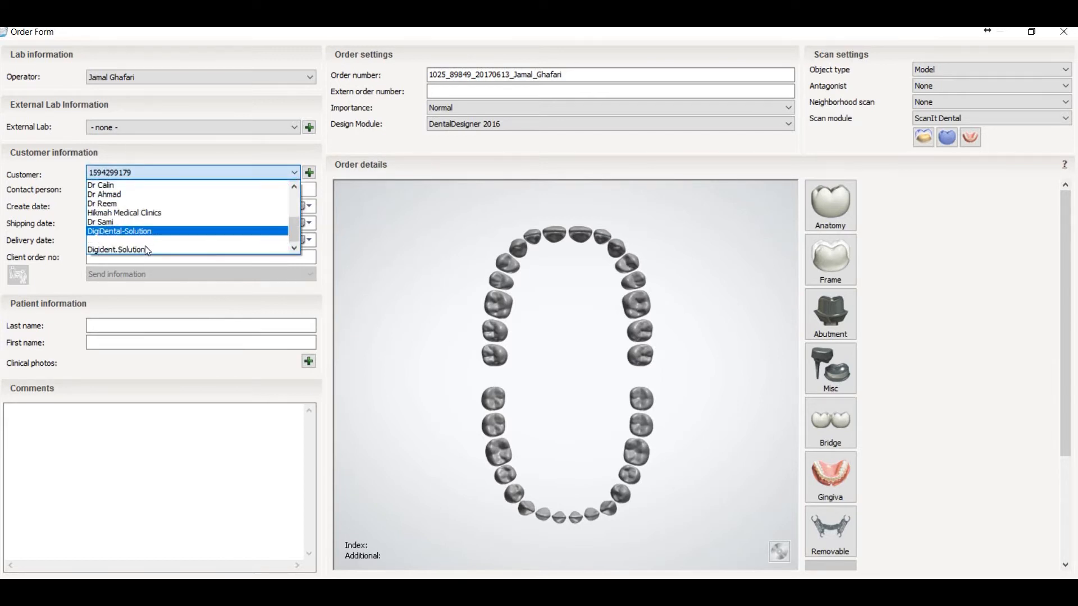
pyautogui.click(144, 249)
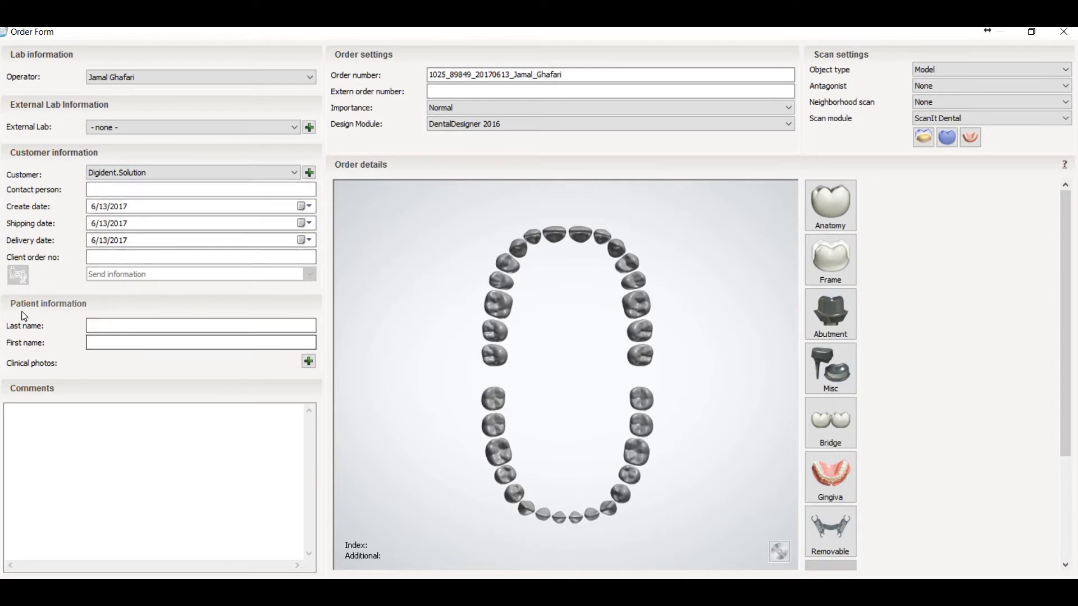
# Step: View the patient name fields and the clinical photo dialog with its image picker, and cancel without adding a photo
pyautogui.click(110, 330)
pyautogui.click(98, 339)
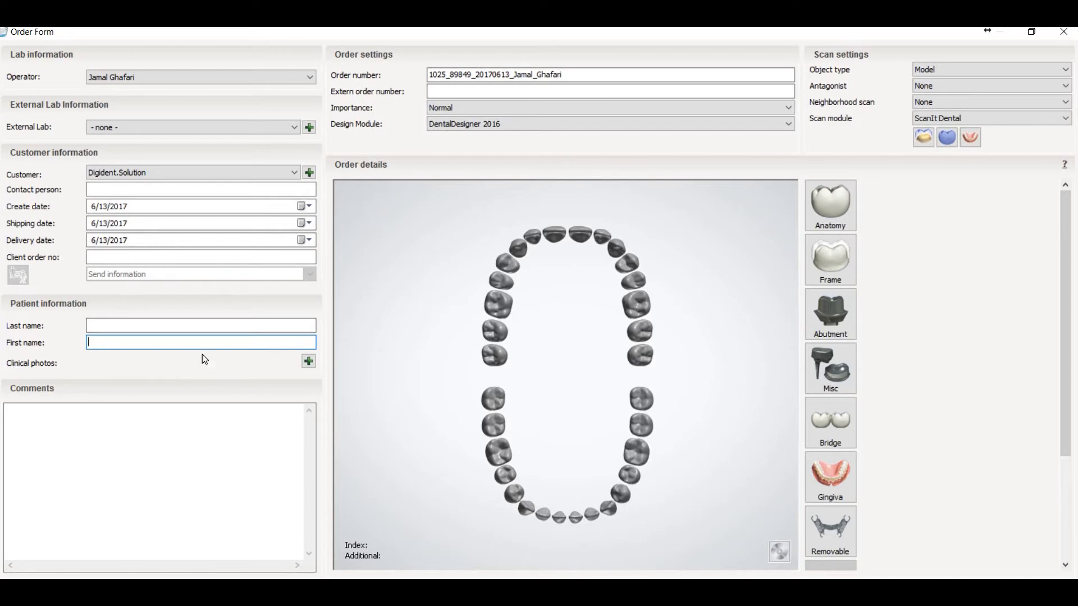
pyautogui.click(308, 364)
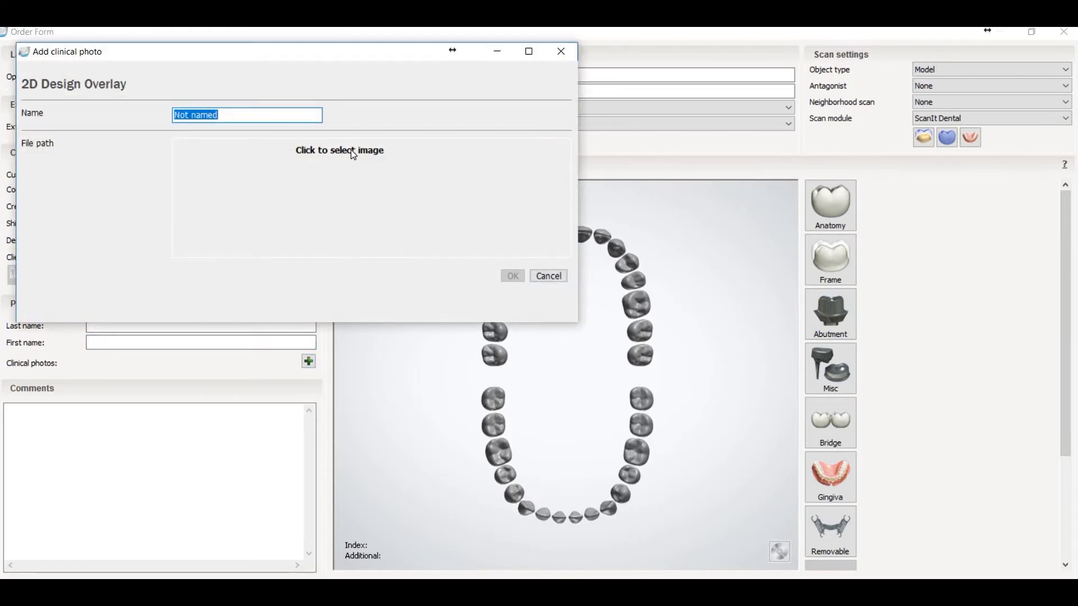
pyautogui.click(351, 149)
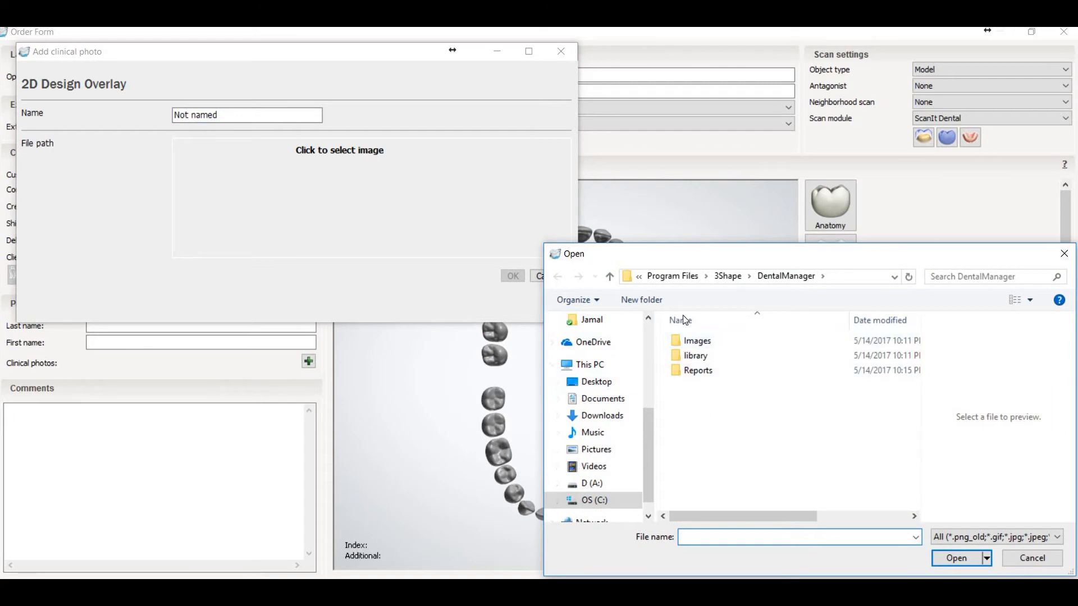
pyautogui.click(1035, 562)
pyautogui.click(554, 281)
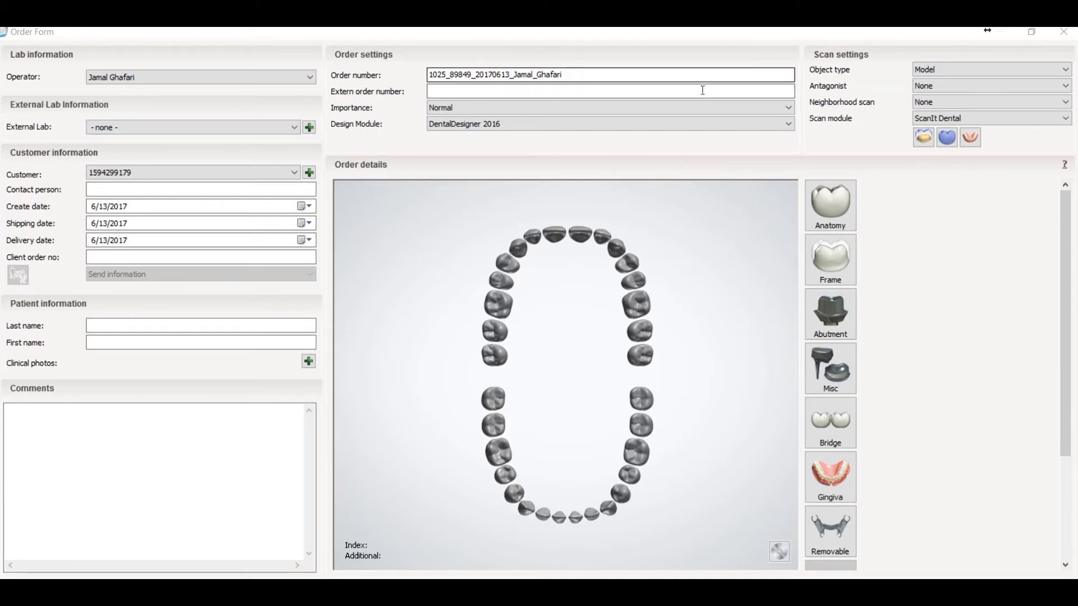
# Step: Replace the numeric part of the order number before the operator's name with a custom five-digit number
pyautogui.click(456, 78)
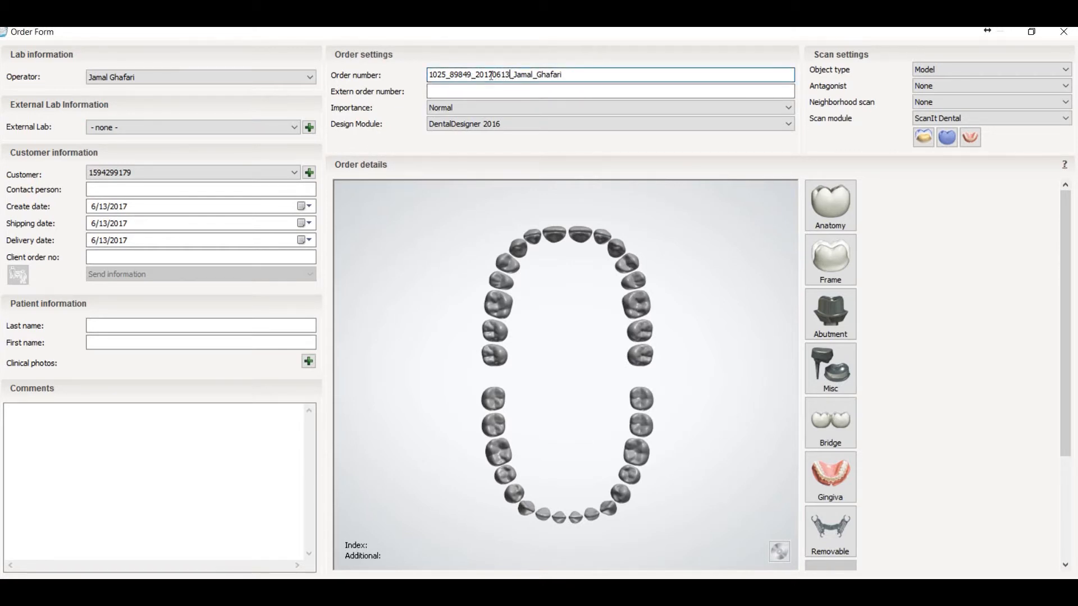
pyautogui.moveTo(510, 75); pyautogui.dragTo(422, 85)
pyautogui.write('4567')
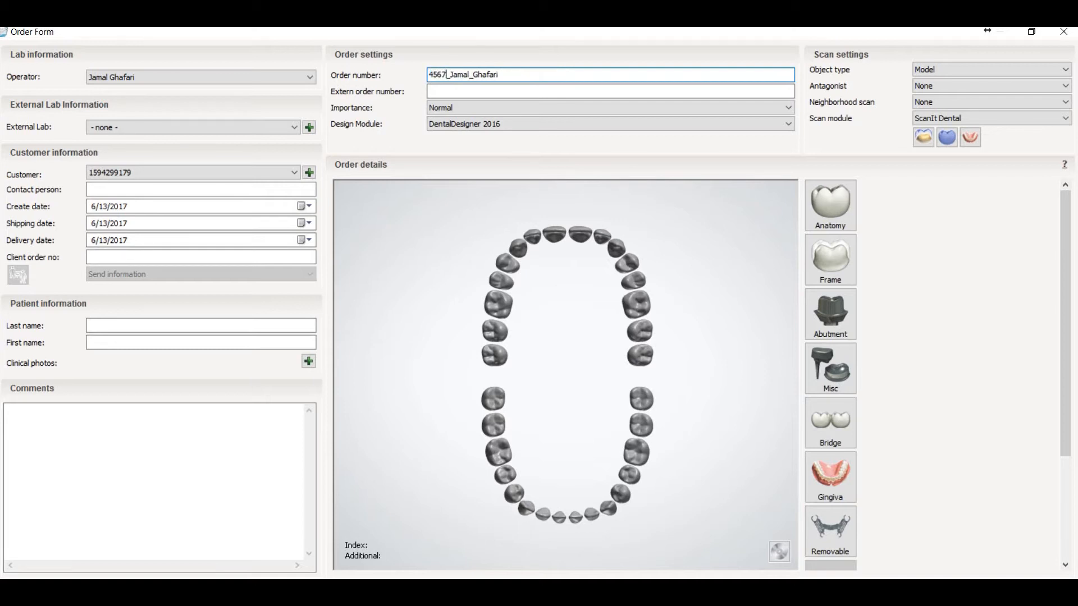
pyautogui.write('8')
# Step: Fill in the patient's last name and leave the first name empty
pyautogui.click(131, 324)
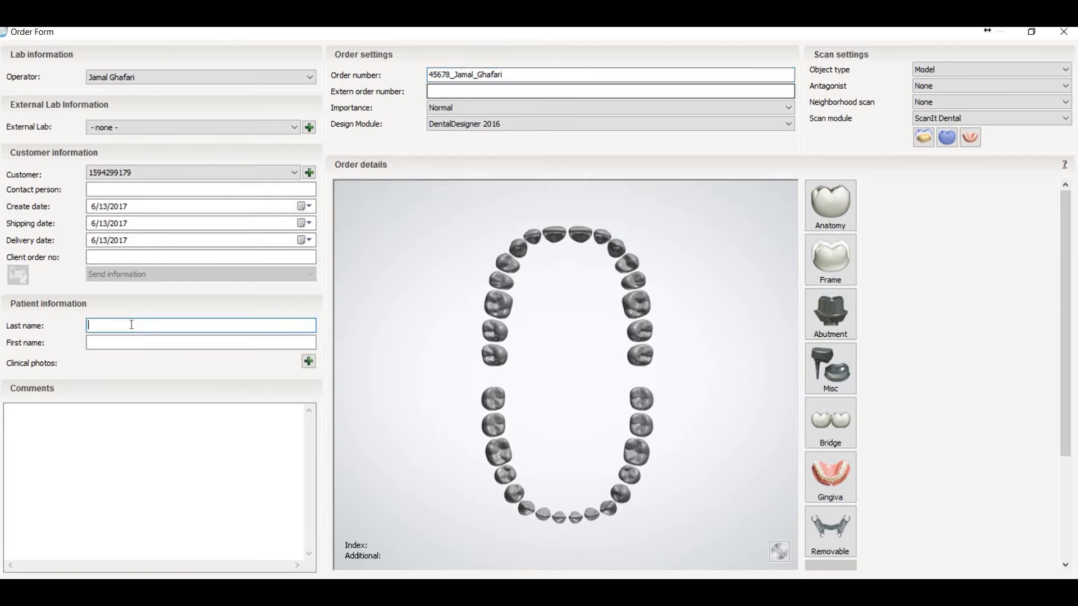
pyautogui.write('alex')
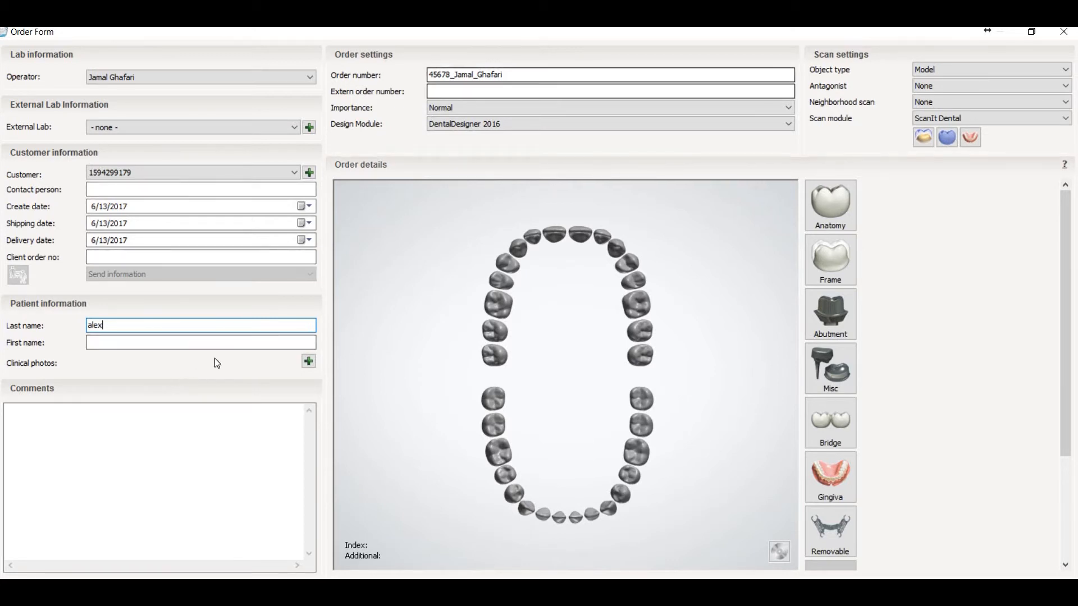
pyautogui.click(141, 341)
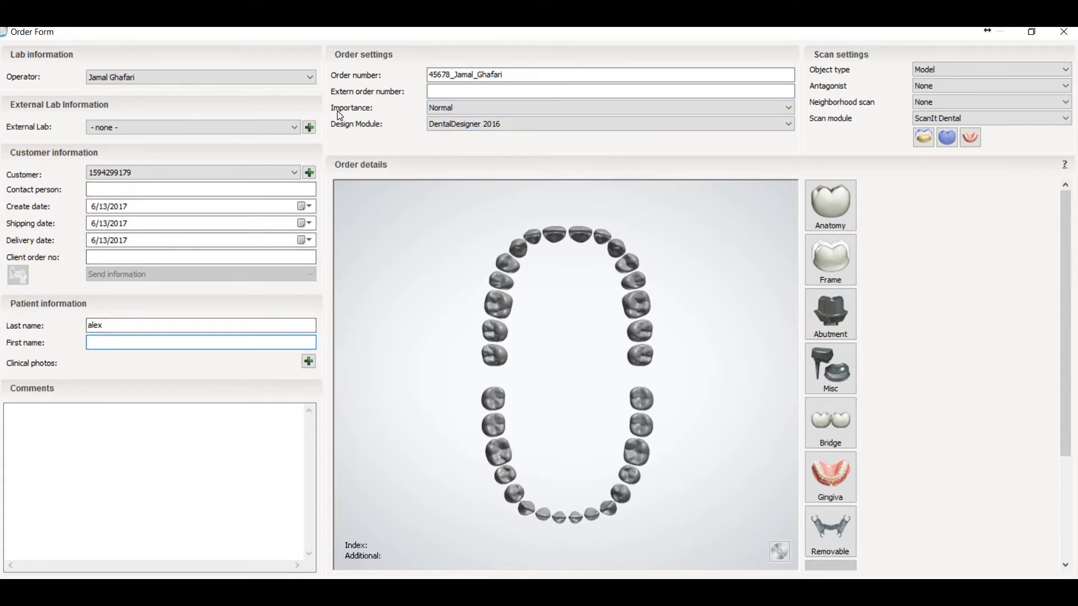
# Step: Choose Normal as the order's importance and DentalDesigner 2016 as its design module
pyautogui.click(513, 110)
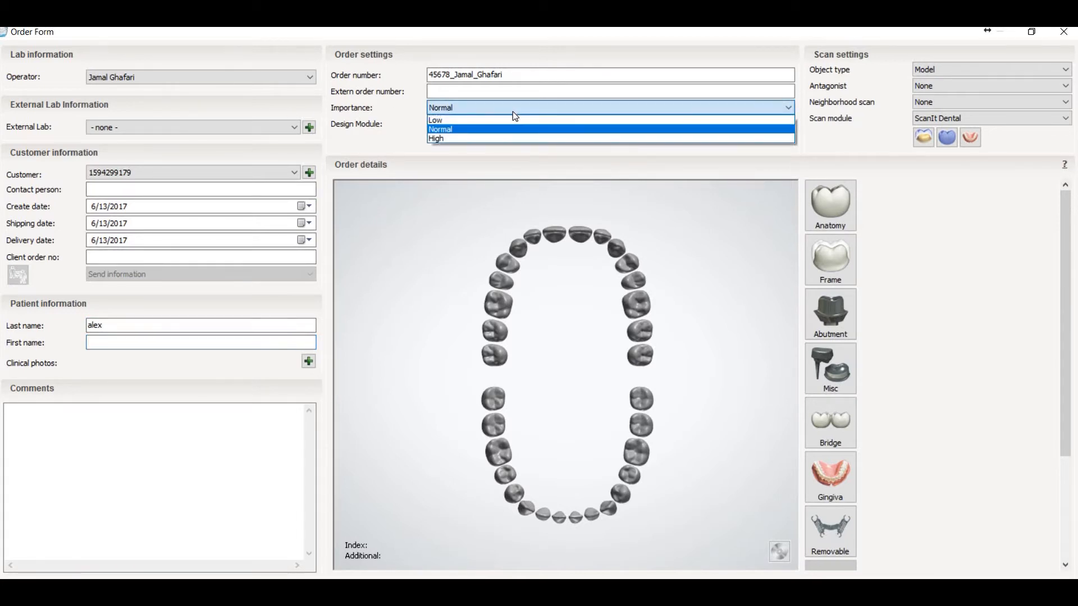
pyautogui.click(499, 131)
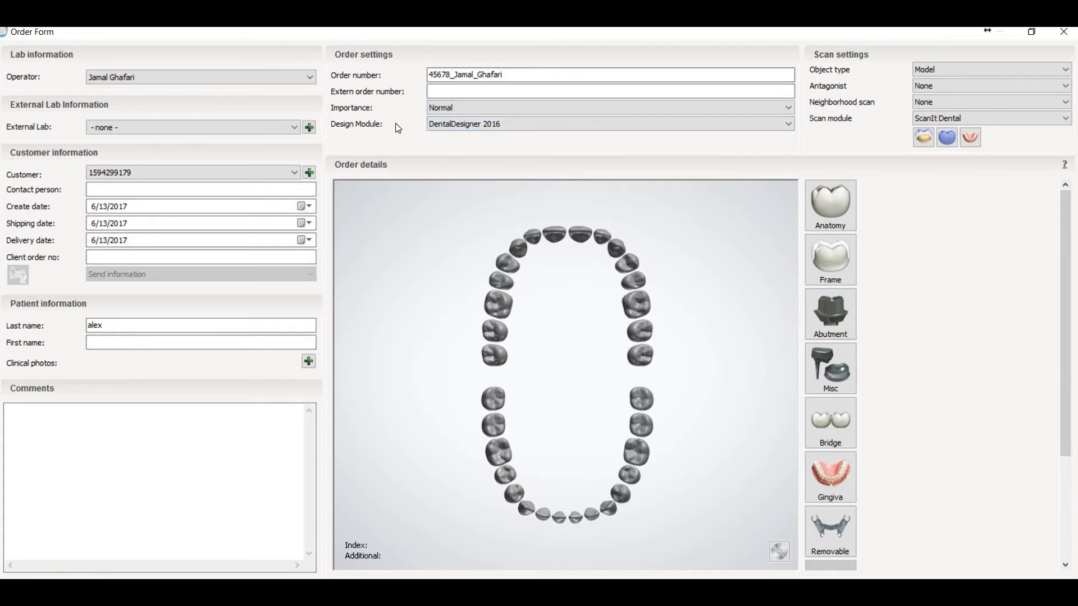
pyautogui.click(527, 126)
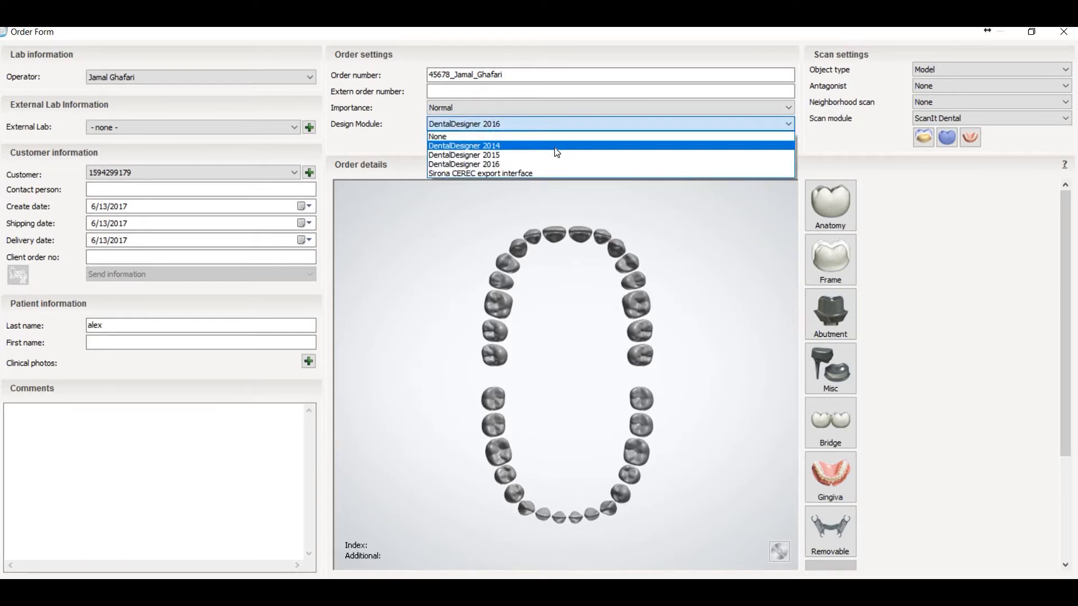
pyautogui.click(507, 163)
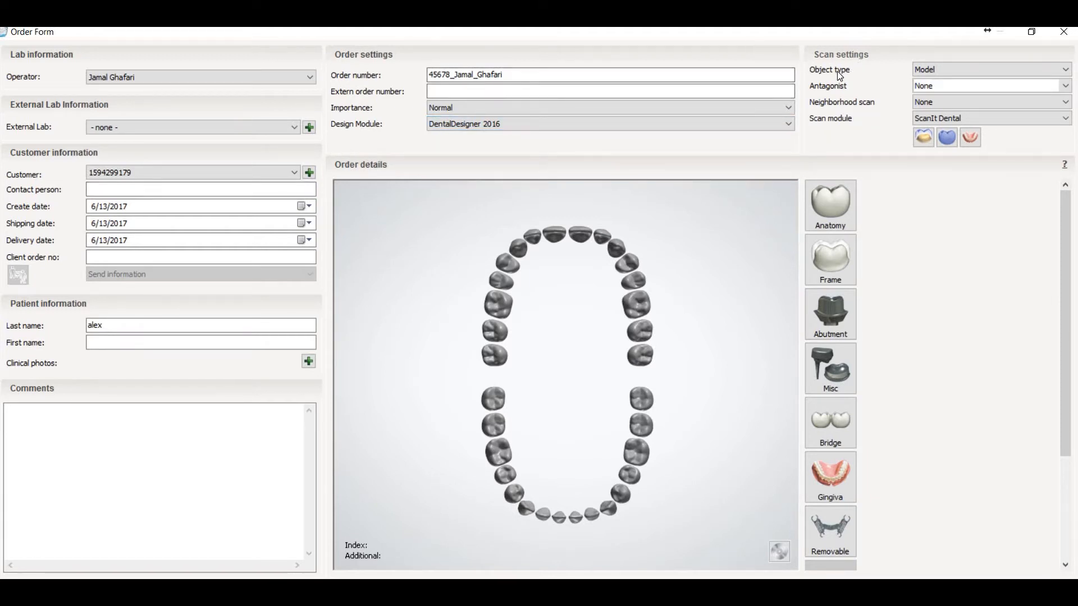
# Step: Configure the scan settings with object type Model, antagonist Antagonist model and neighborhood scan Sectioned
pyautogui.click(1067, 70)
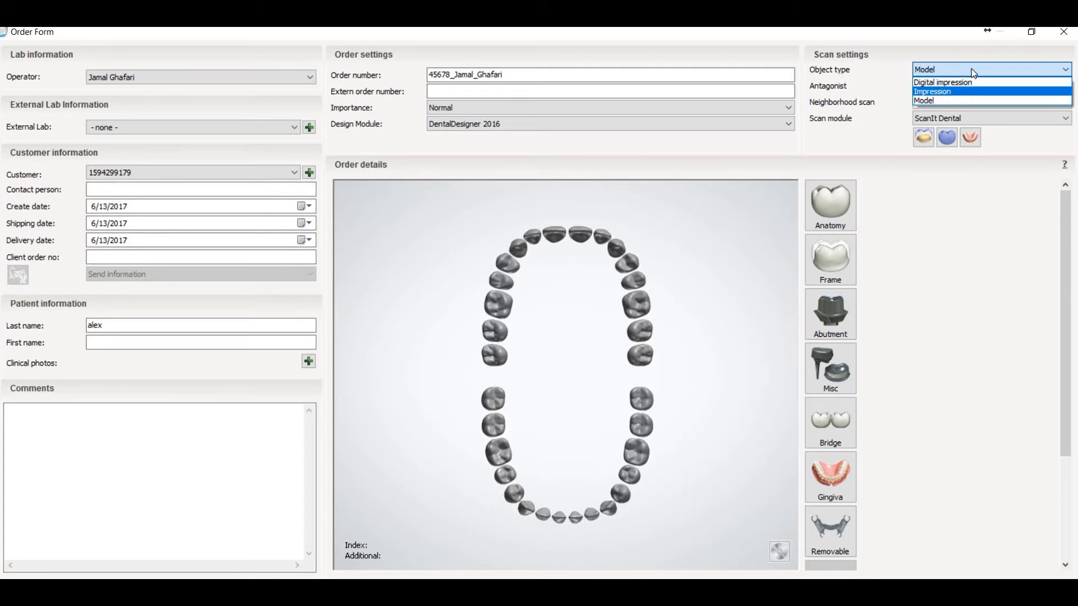
pyautogui.click(924, 101)
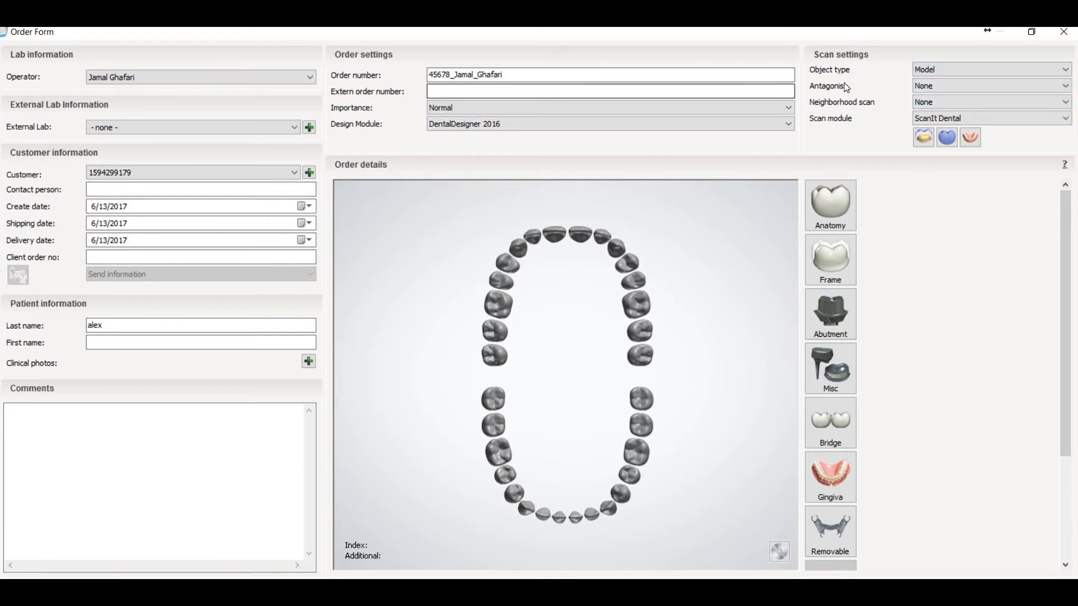
pyautogui.click(965, 85)
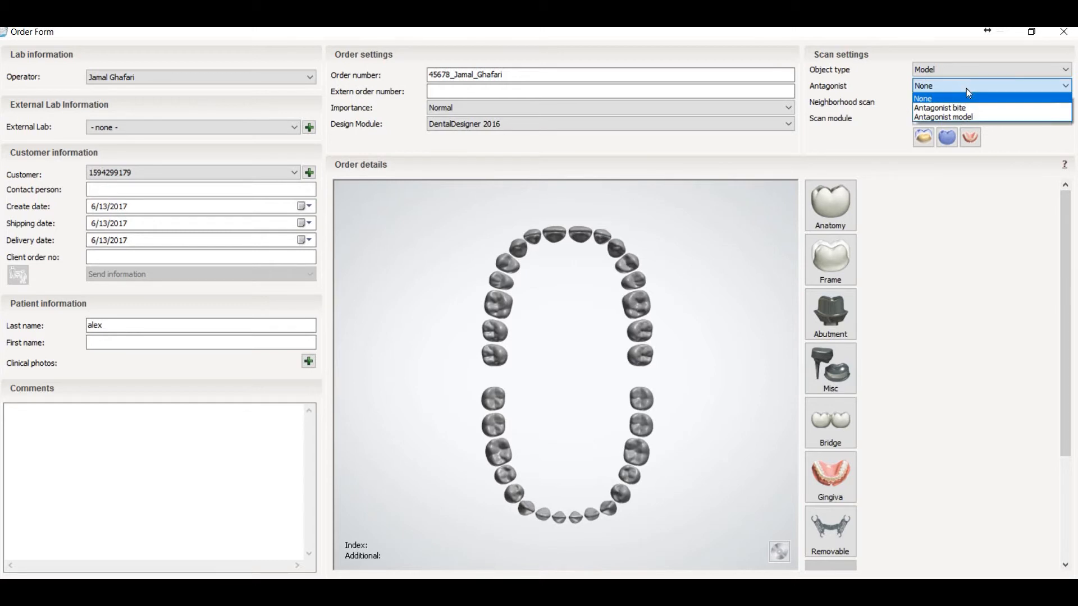
pyautogui.click(963, 118)
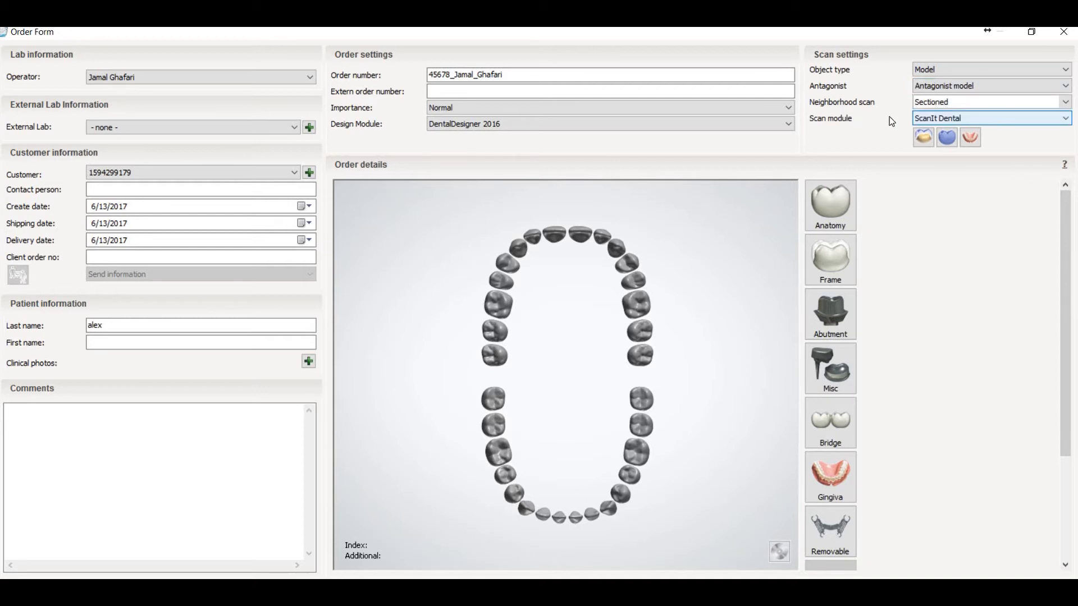
pyautogui.click(963, 105)
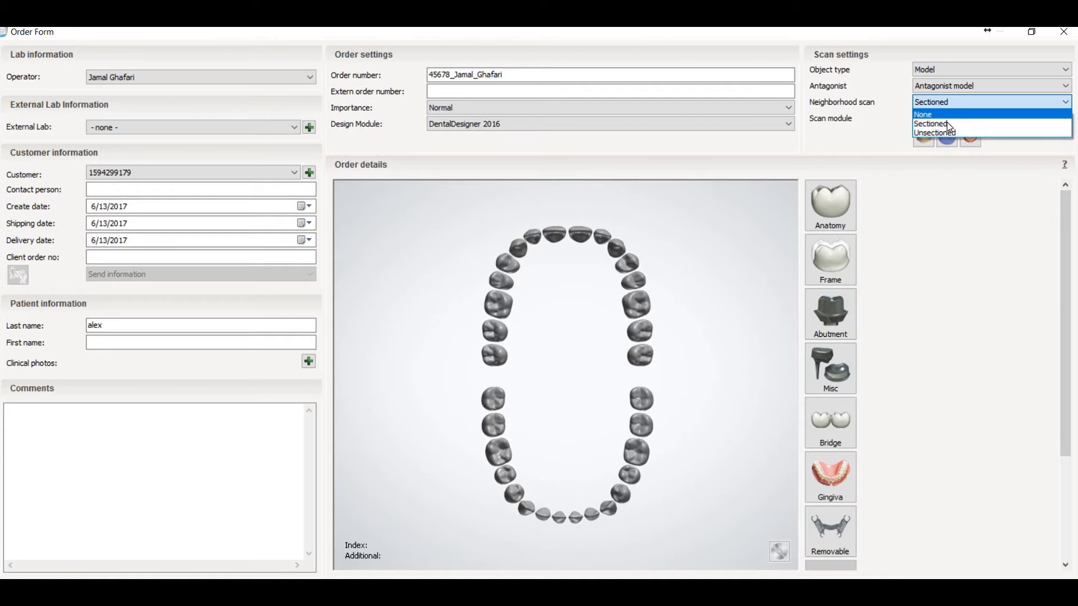
pyautogui.click(953, 105)
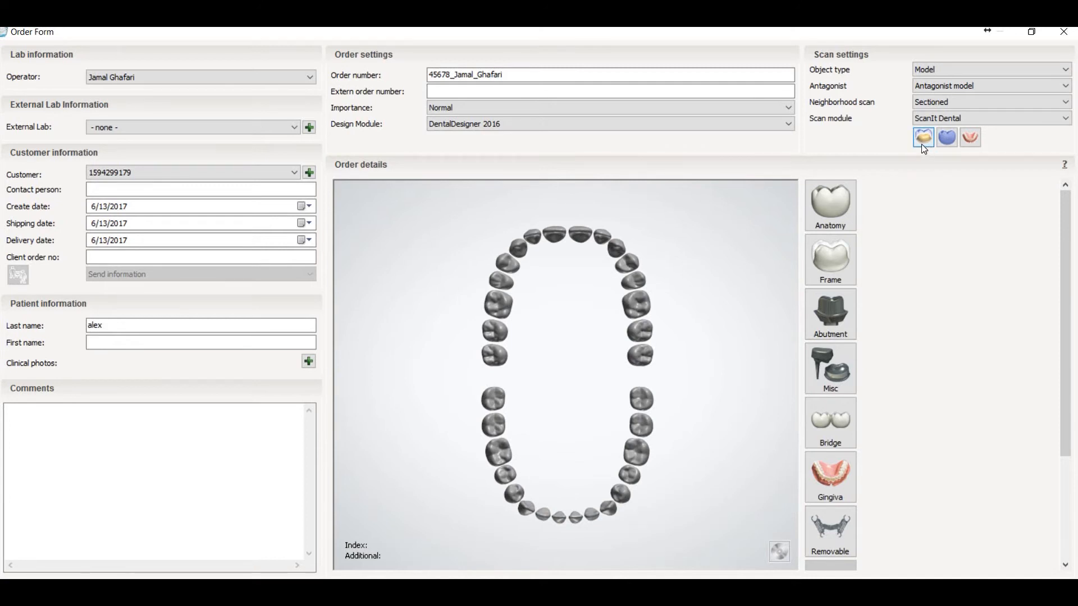
pyautogui.click(951, 140)
pyautogui.click(951, 141)
# Step: Assign a crown to tooth 16, view the temporary anatomy types and change the tooth to an artificial tooth
pyautogui.click(503, 305)
pyautogui.click(496, 307)
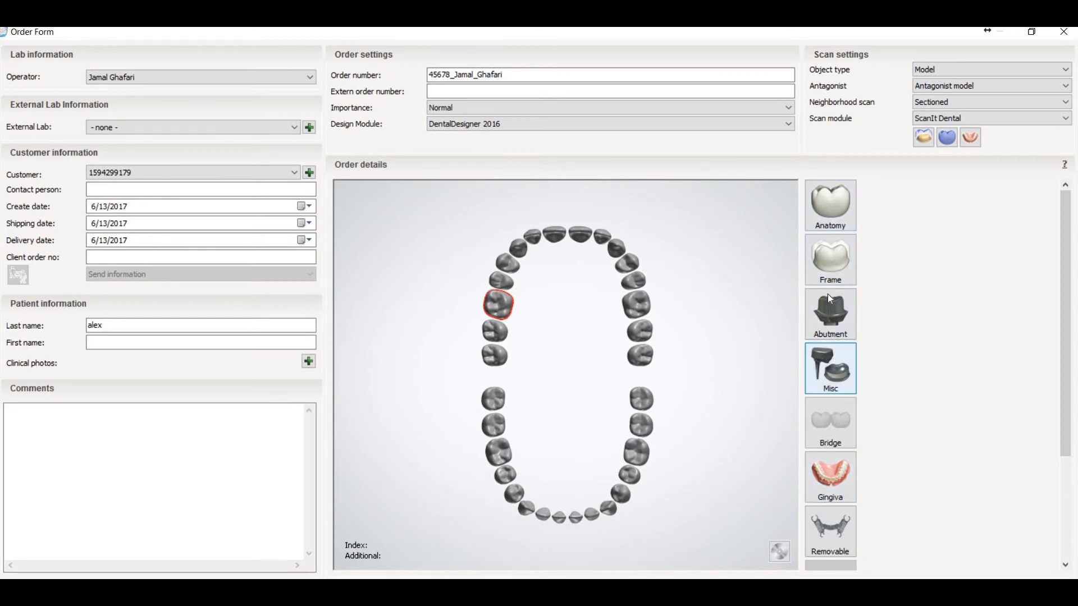
pyautogui.click(833, 200)
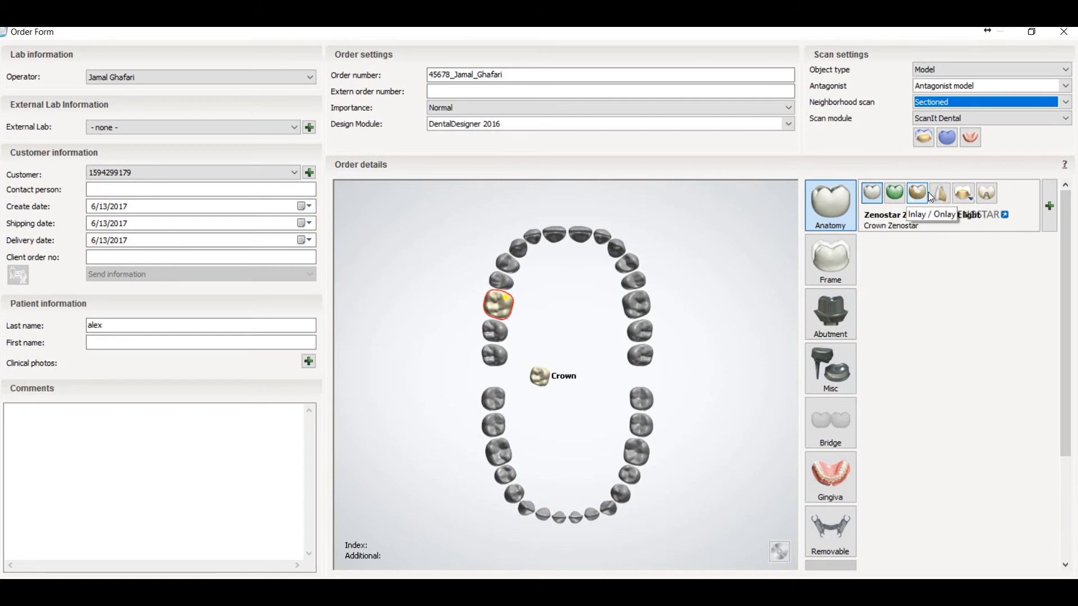
pyautogui.click(966, 197)
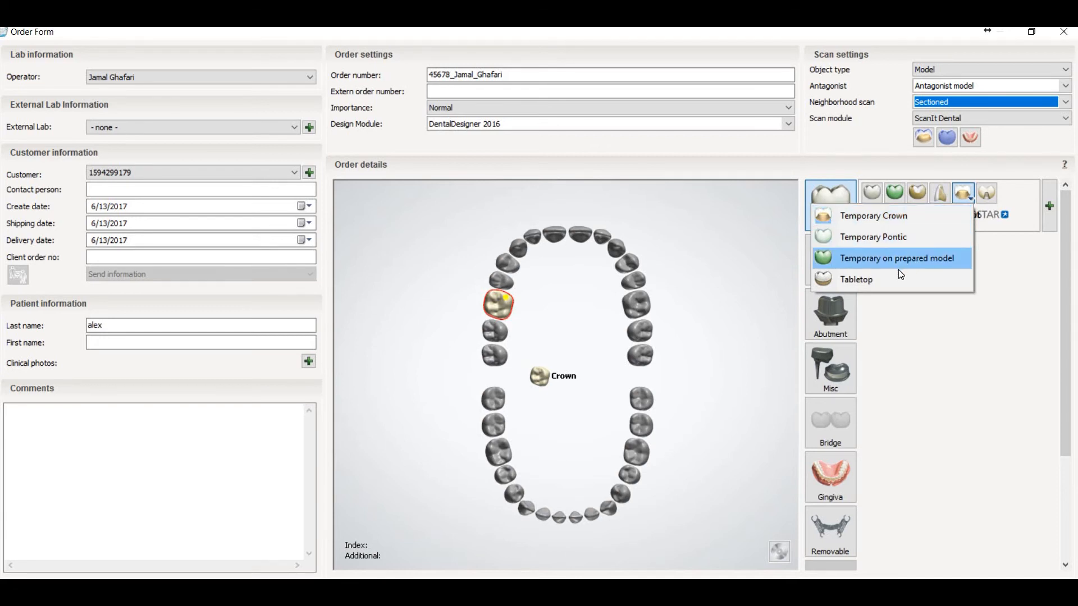
pyautogui.click(992, 197)
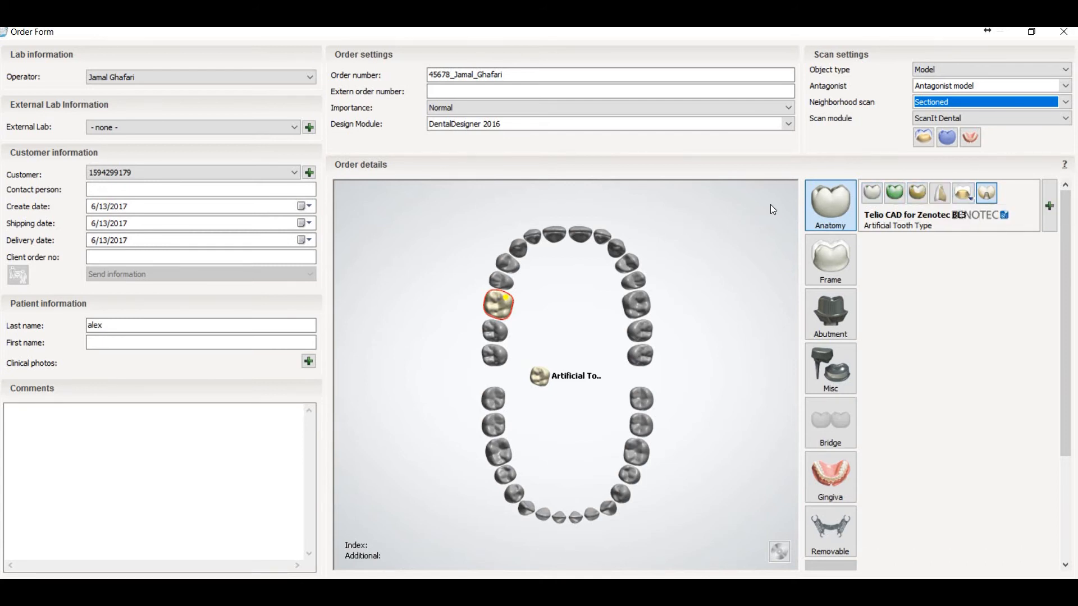
# Step: Reselect tooth 16 and remove its artificial tooth assignment
pyautogui.click(566, 284)
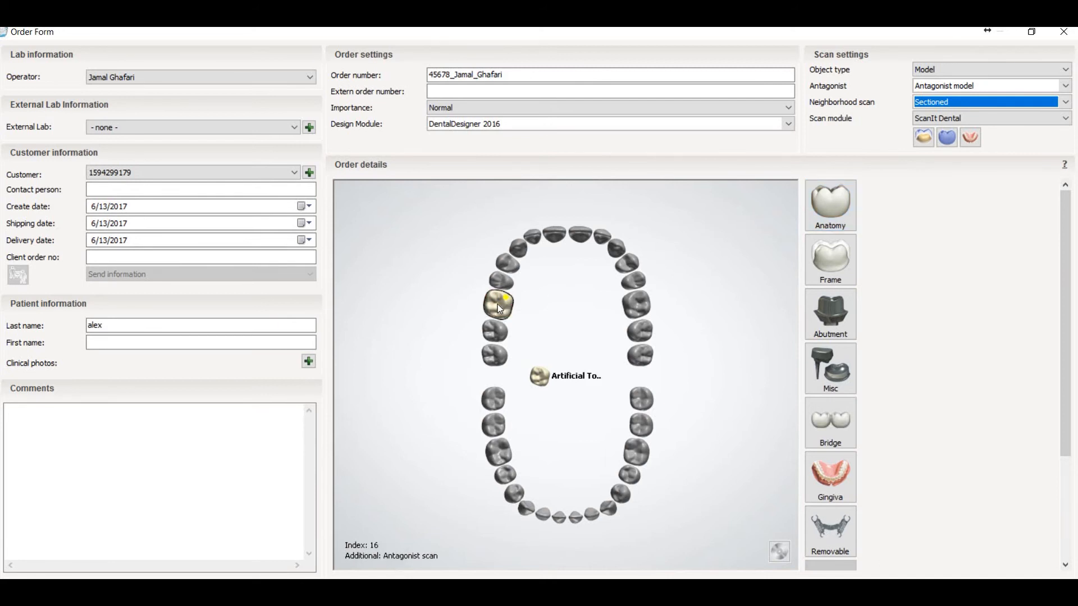
pyautogui.click(498, 304)
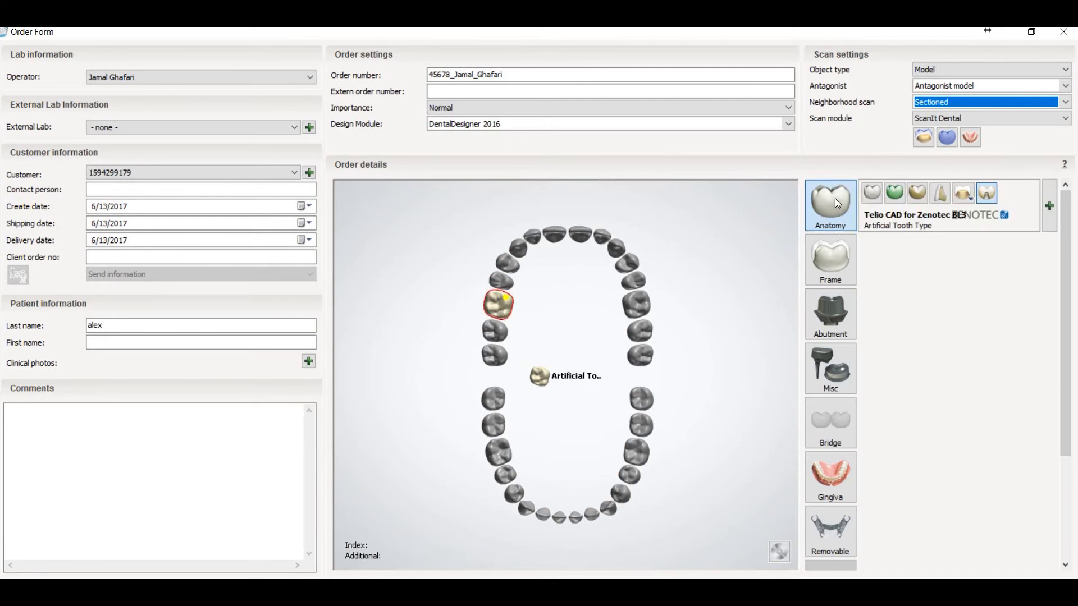
pyautogui.click(764, 223)
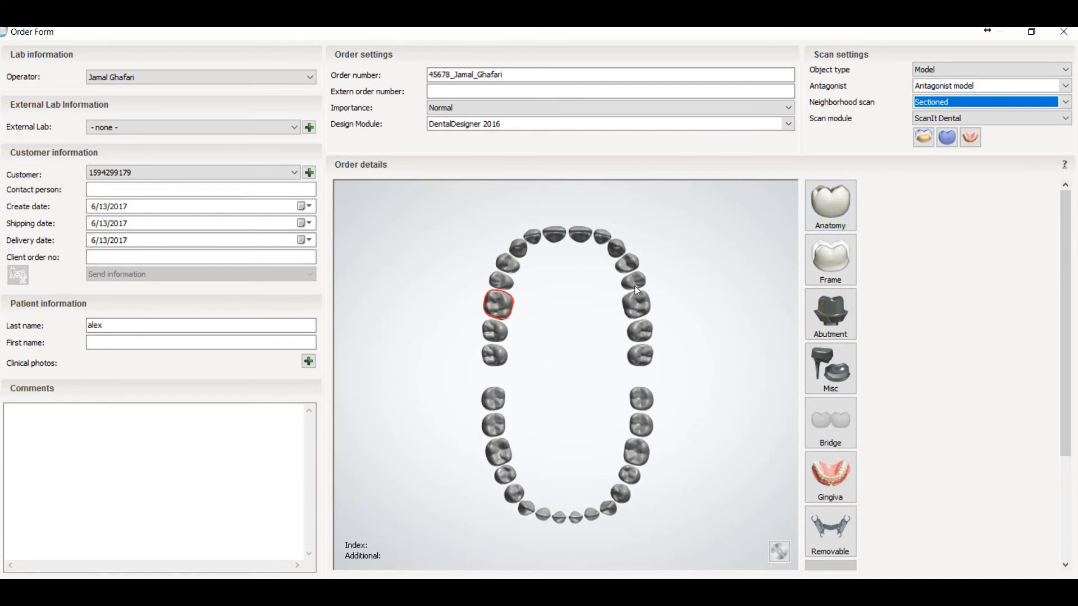
# Step: Assign an anatomy crown to upper molar 16 and open its material and manufacturing details
pyautogui.click(498, 306)
pyautogui.click(839, 203)
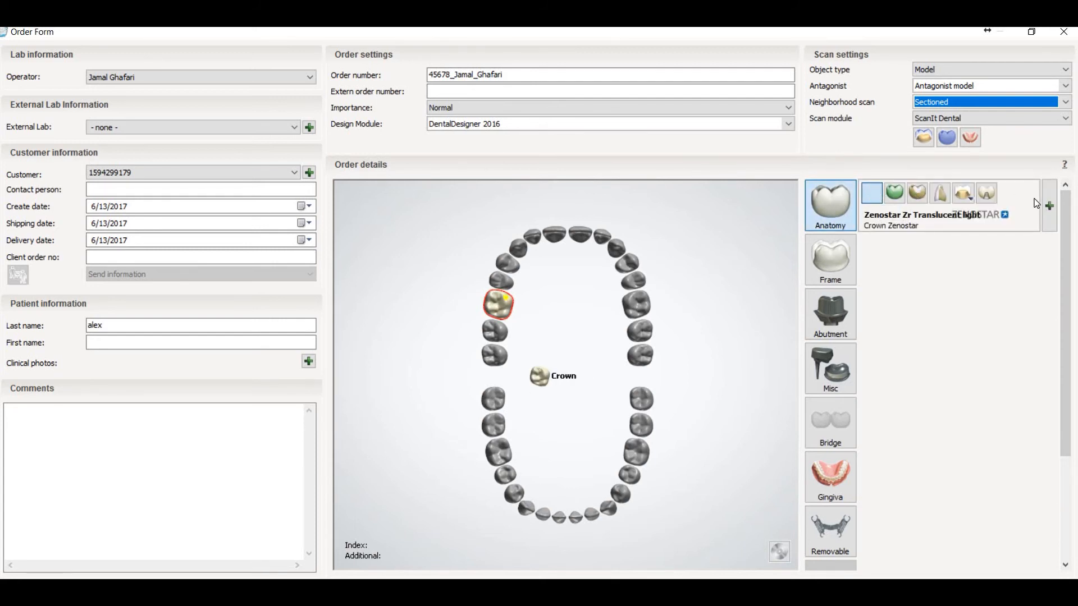
pyautogui.click(1048, 215)
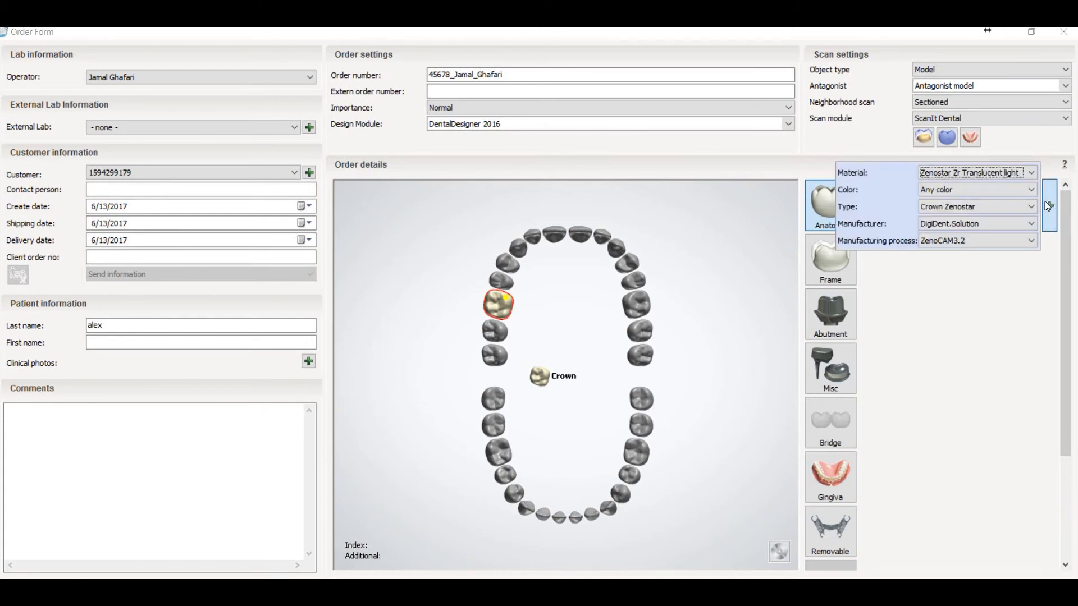
# Step: Look through the available crown materials and set the material to Zenostar Zr Translucent pure
pyautogui.click(1034, 174)
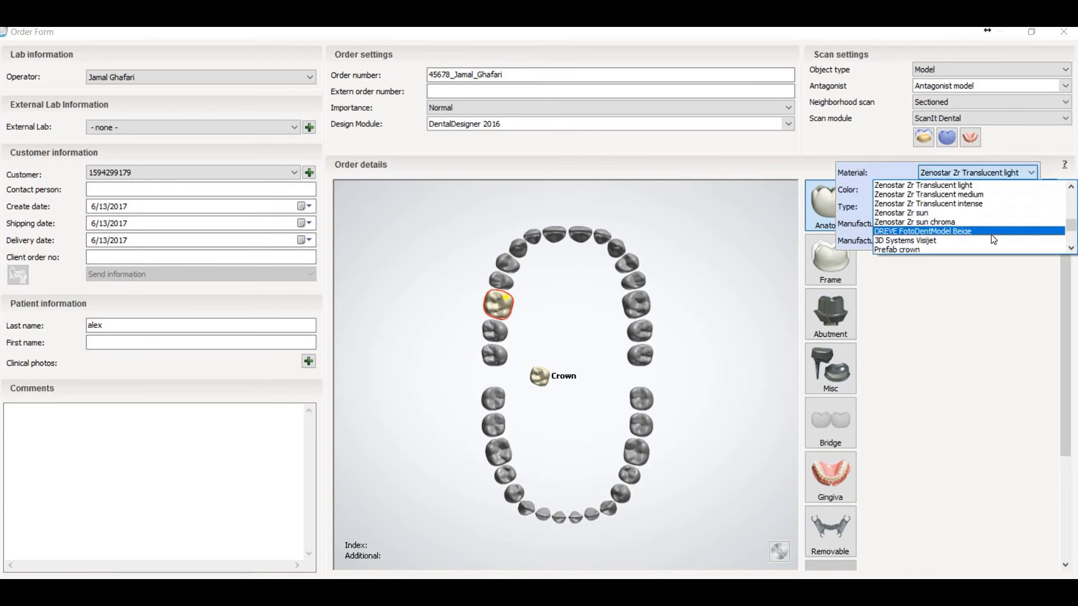
pyautogui.scroll(8, 993, 228)
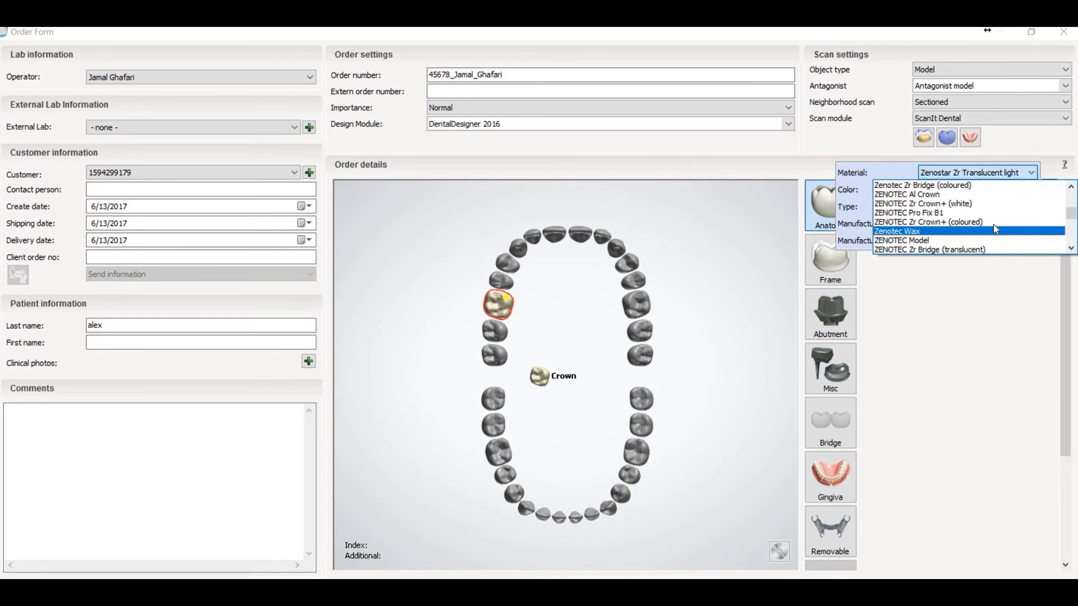
pyautogui.scroll(5, 993, 223)
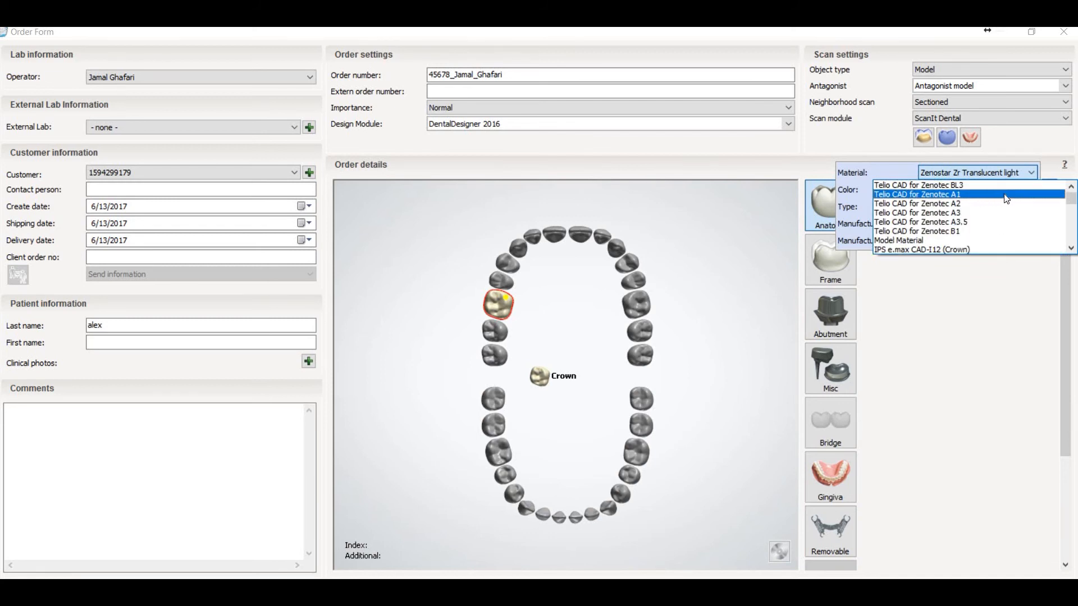
pyautogui.scroll(-2, 965, 231)
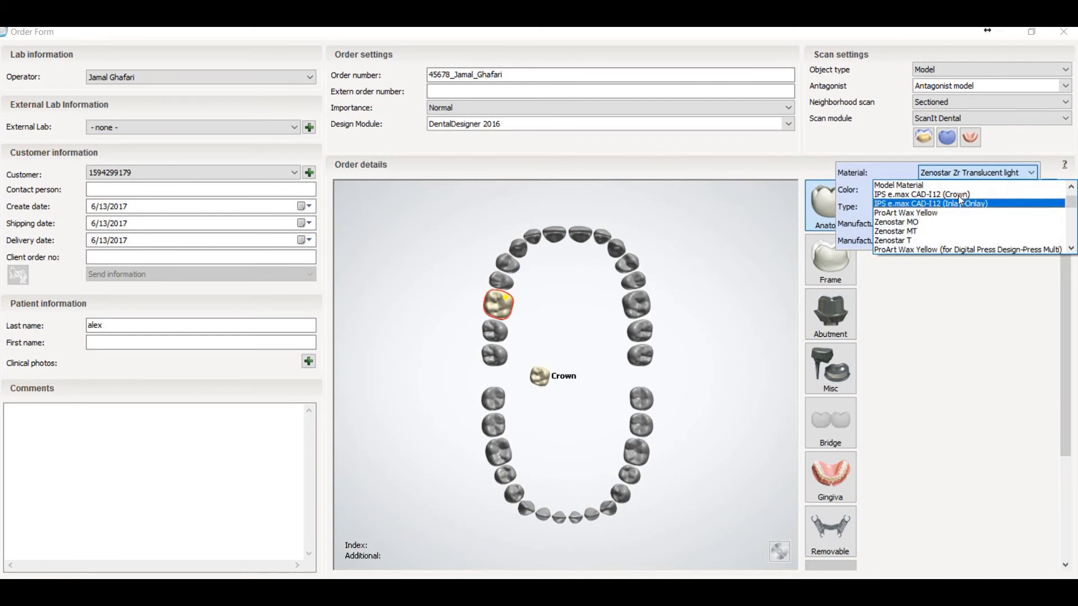
pyautogui.scroll(-3, 954, 218)
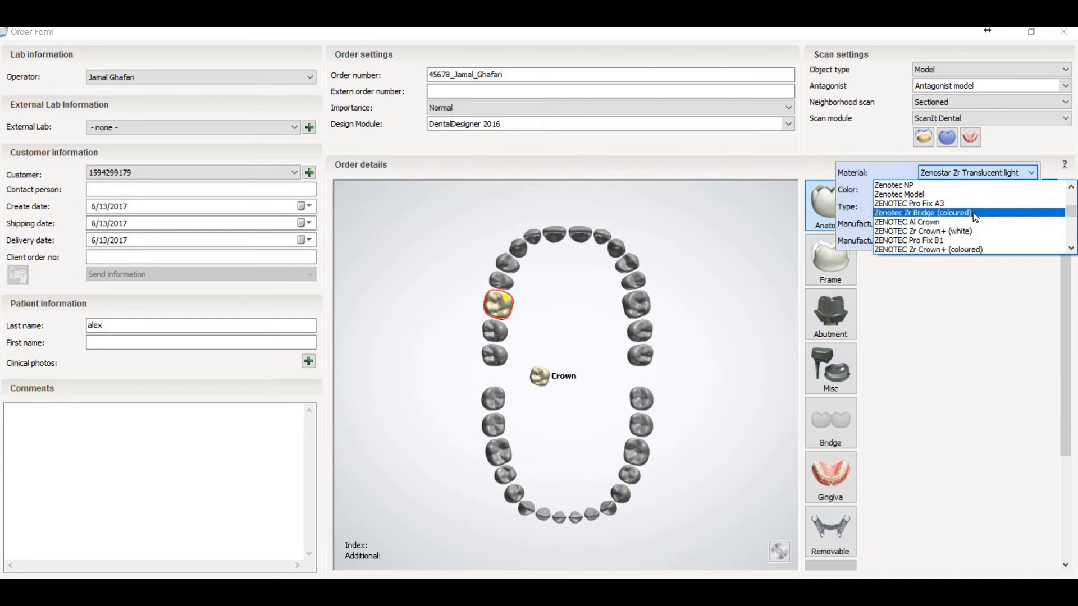
pyautogui.scroll(-3, 972, 215)
pyautogui.scroll(-3, 965, 217)
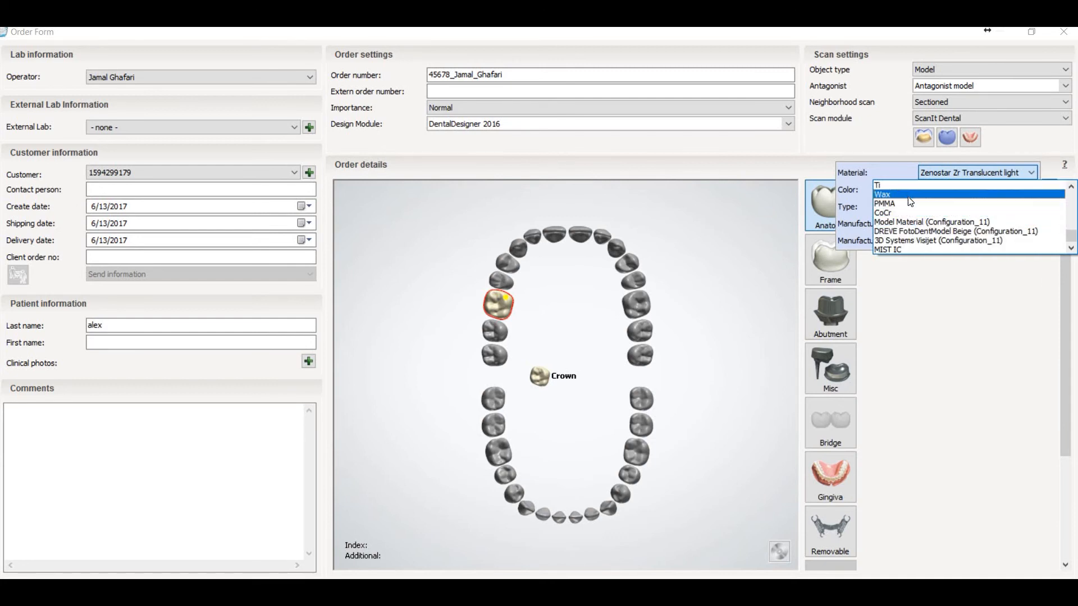
pyautogui.scroll(3, 930, 222)
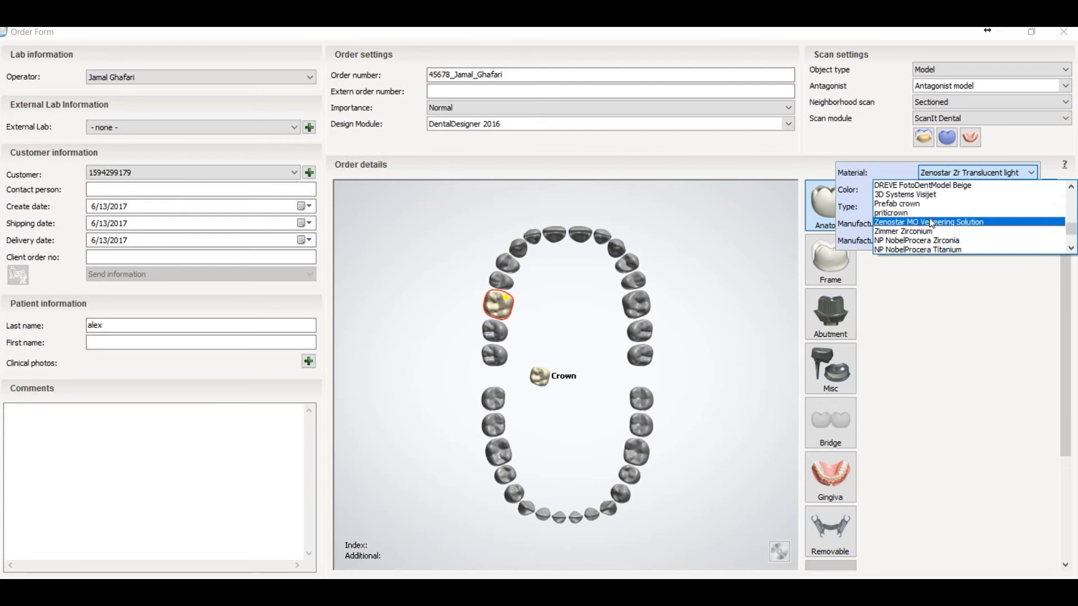
pyautogui.scroll(2, 937, 209)
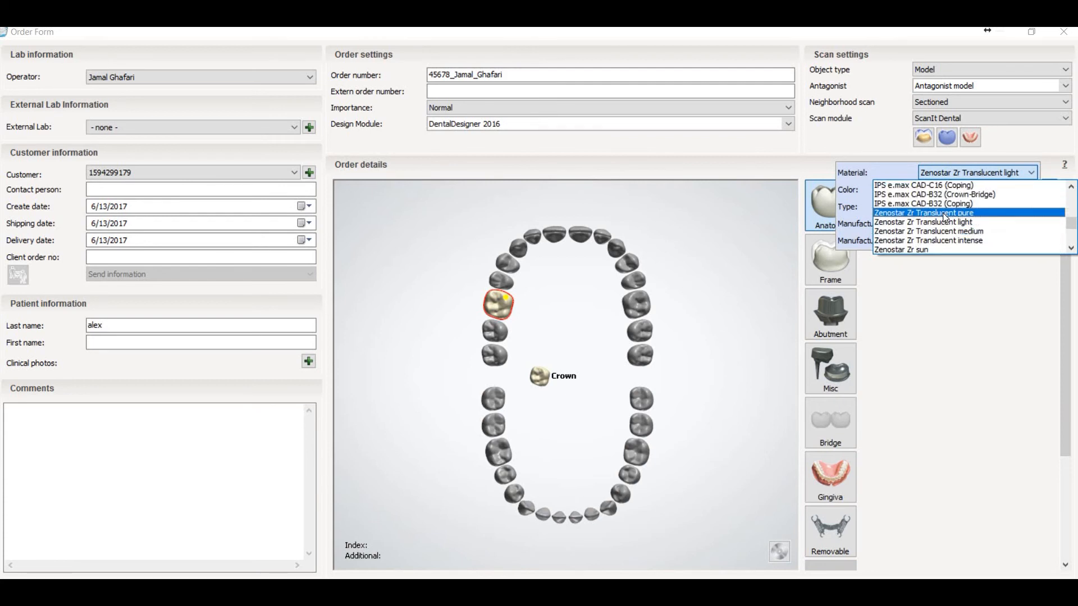
pyautogui.click(946, 214)
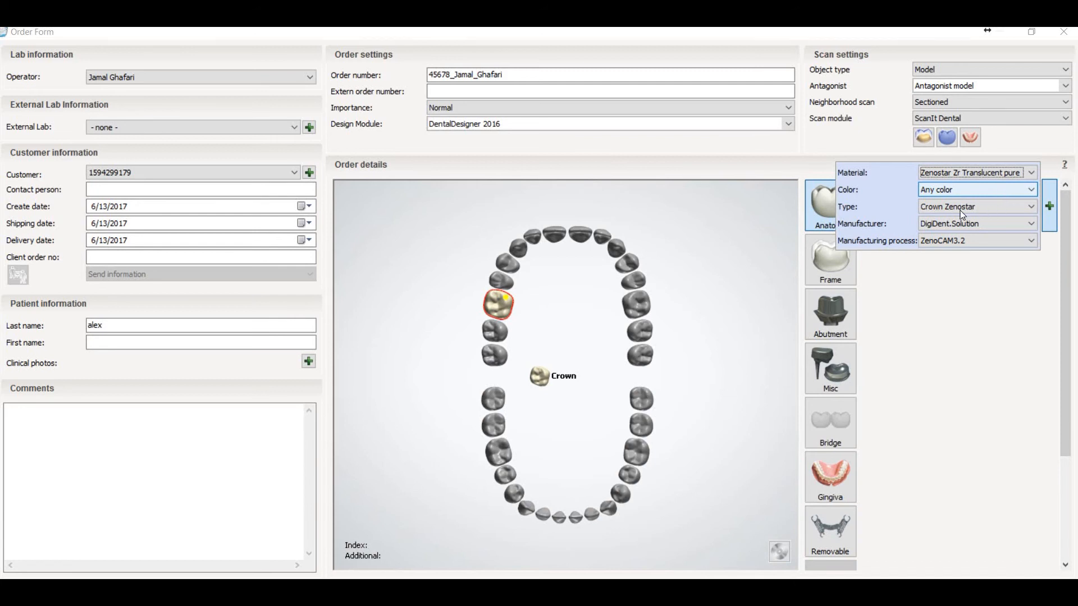
# Step: Choose Crown Zenostar as the crown's type, DigiDent.Solution as manufacturer and ZenoCAM3.2 as manufacturing process
pyautogui.click(1022, 211)
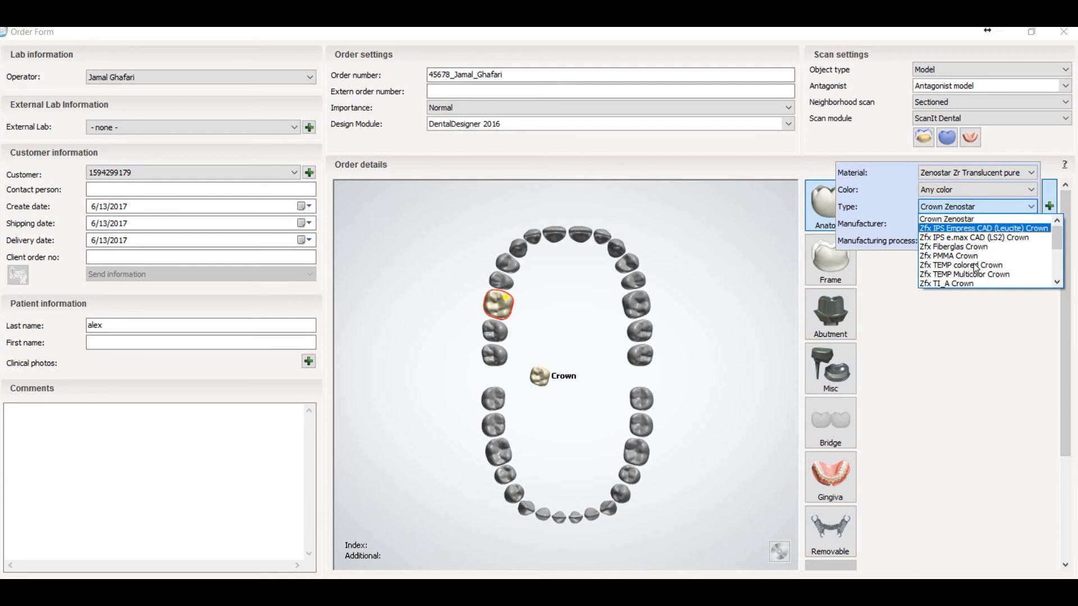
pyautogui.click(971, 219)
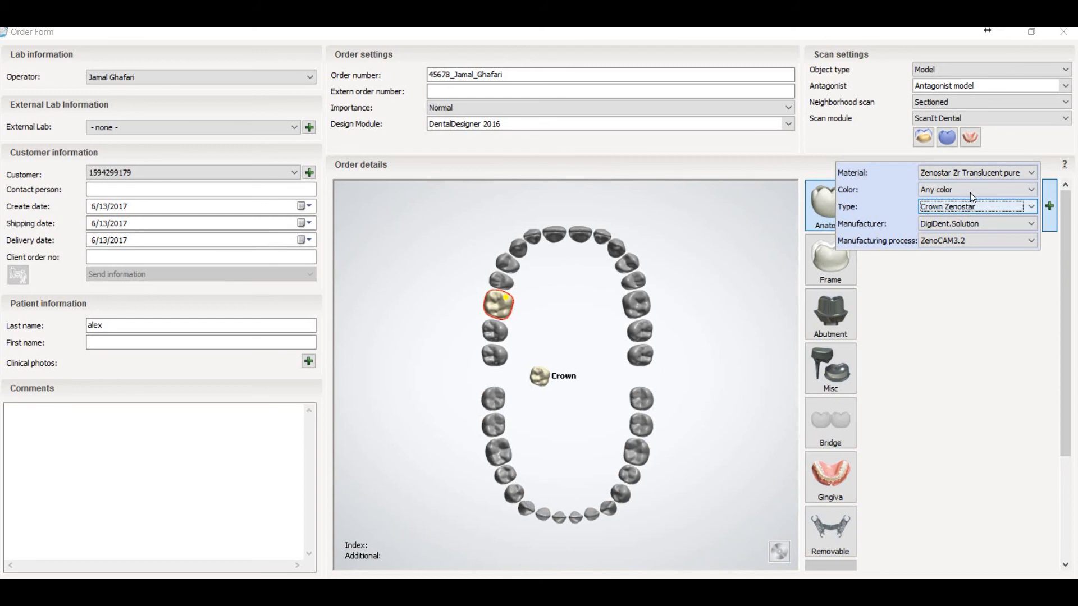
pyautogui.click(1029, 223)
pyautogui.click(954, 236)
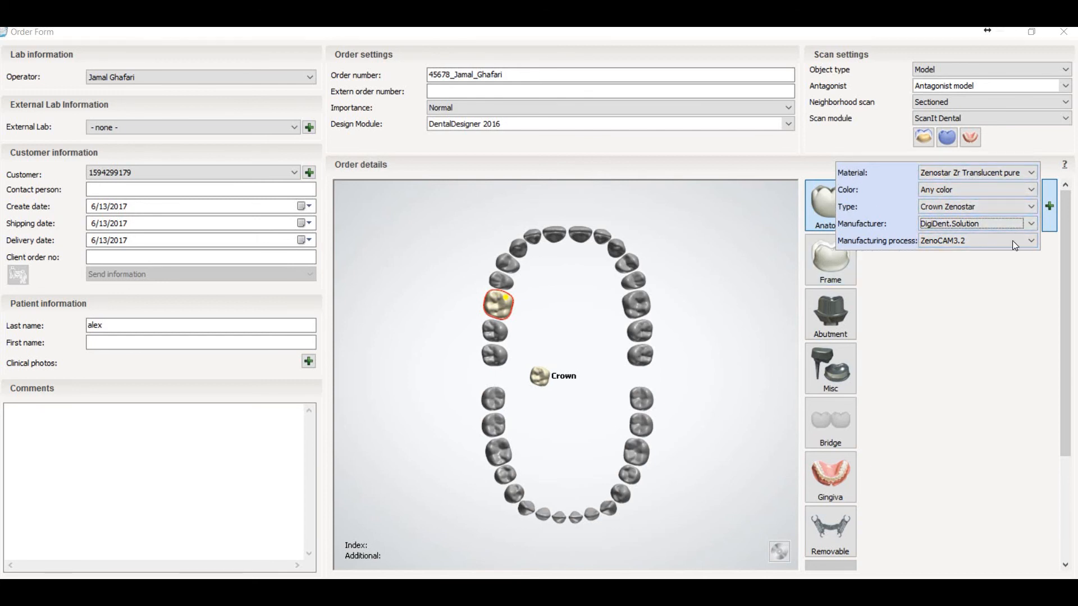
pyautogui.click(1031, 243)
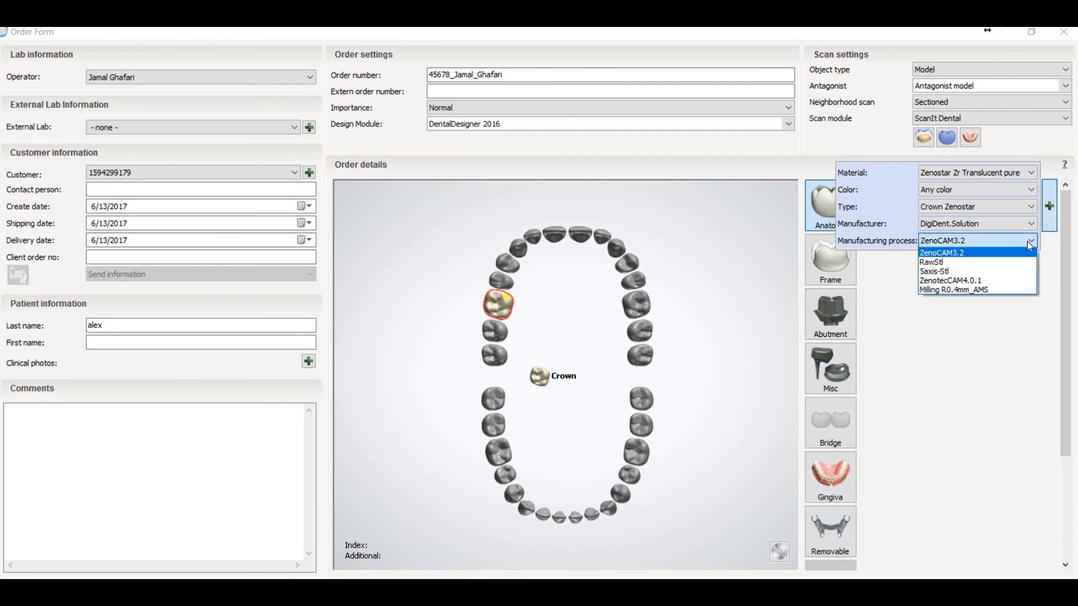
pyautogui.click(971, 251)
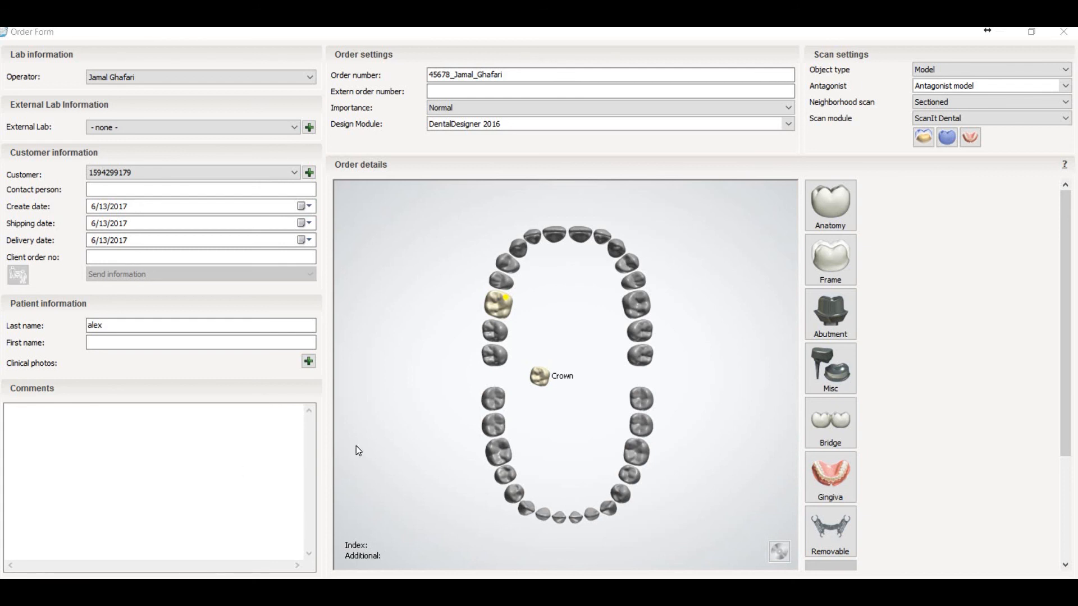
pyautogui.click(492, 425)
pyautogui.click(724, 385)
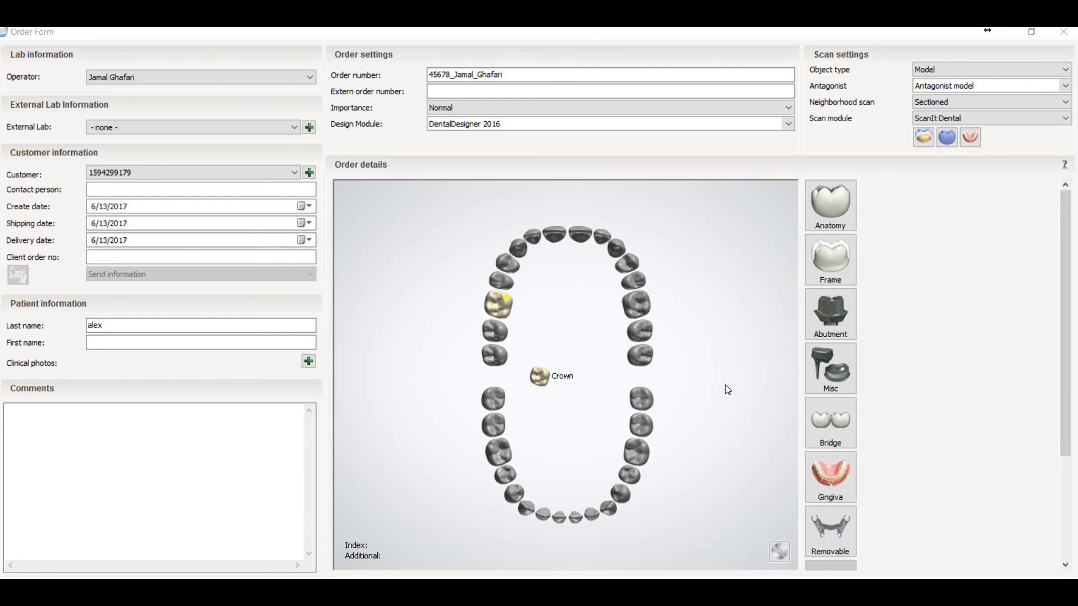